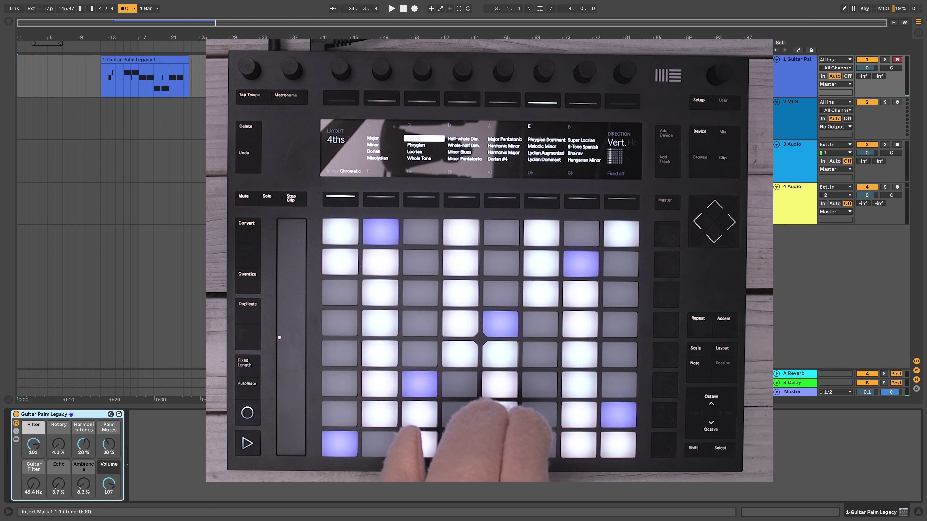
Step: Stop recording the guitar part and open its clip notes, marking bars 15 to 23
{"action": "key", "text": "space"}
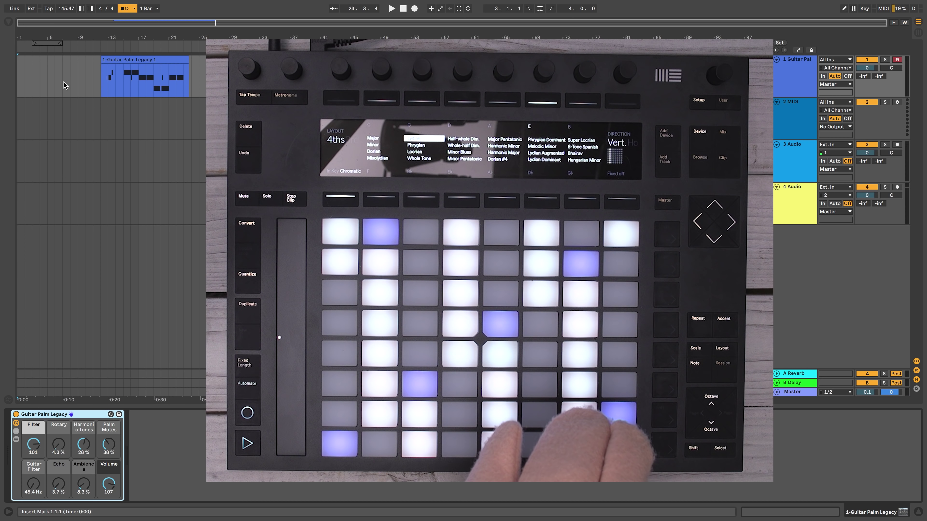
{"action": "left_click_drag", "start_coordinate": [123, 82], "coordinate": [181, 80]}
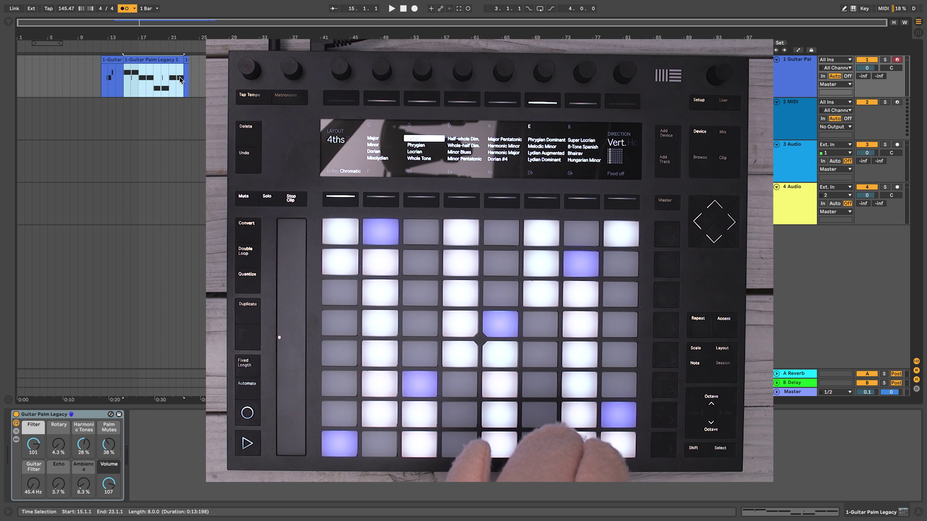
{"action": "double_click", "coordinate": [148, 58]}
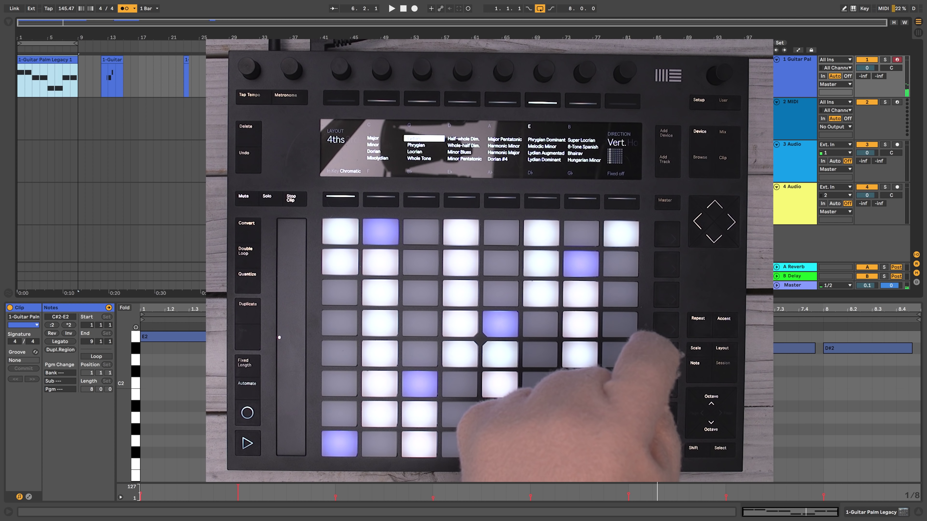
Step: Duplicate the Guitar Palm track and delete all clips from the original first track
{"action": "left_click", "coordinate": [783, 80]}
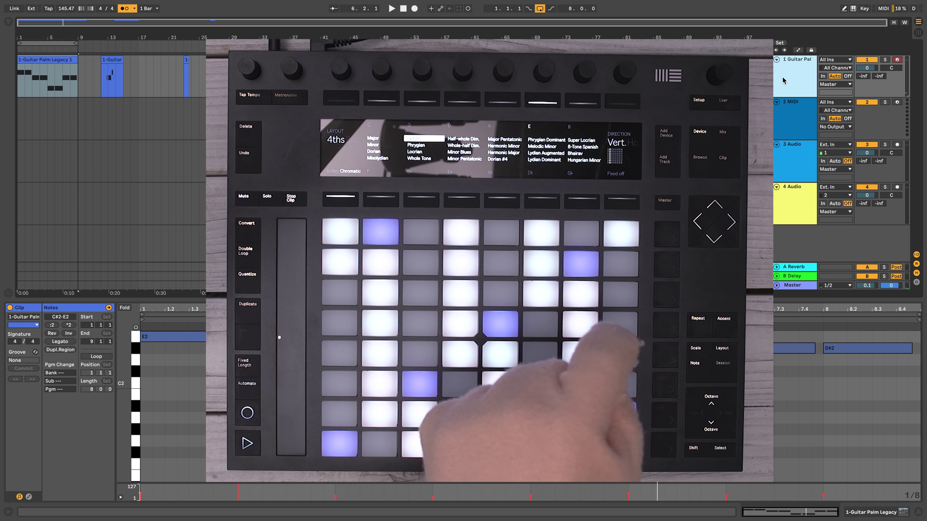
{"action": "key", "text": "ctrl+d"}
{"action": "left_click_drag", "start_coordinate": [180, 77], "coordinate": [2, 77]}
{"action": "key", "text": "Delete"}
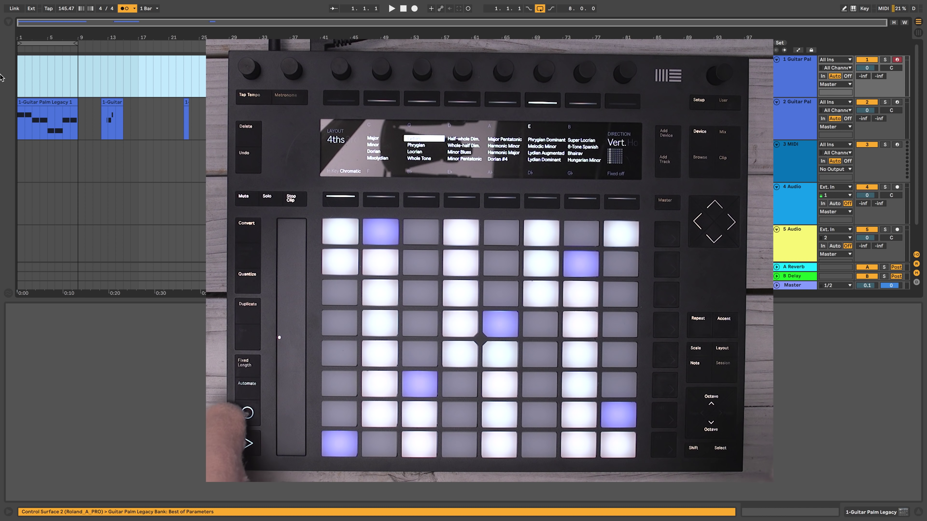
Step: Record a 4-bar F#3–E4 Guitar Palm clip on track 1 and select all its notes
{"action": "left_click", "coordinate": [415, 8]}
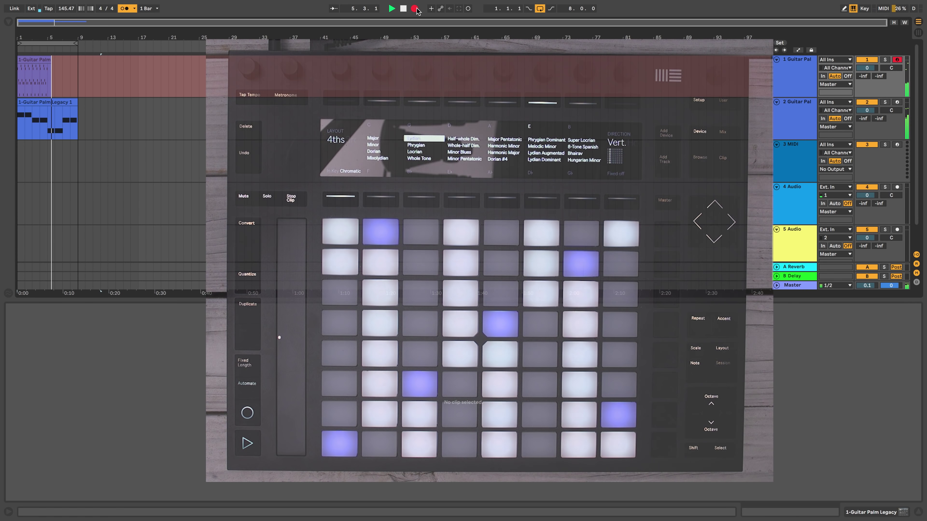
{"action": "key", "text": "space"}
{"action": "key", "text": "ctrl+a"}
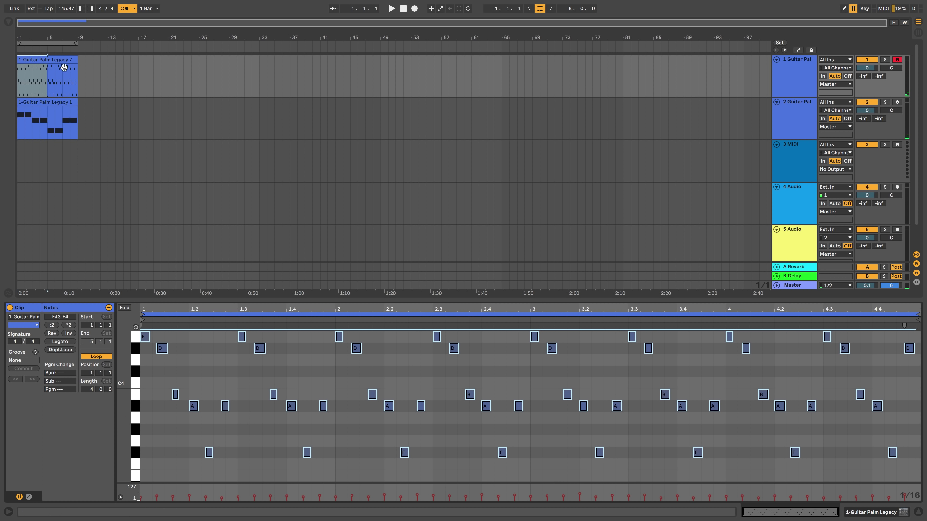
Step: Paste the copied notes at 1.1.1 in track 2's Guitar Palm clip and duplicate them past bar 5
{"action": "left_click", "coordinate": [54, 101]}
{"action": "left_click", "coordinate": [187, 375]}
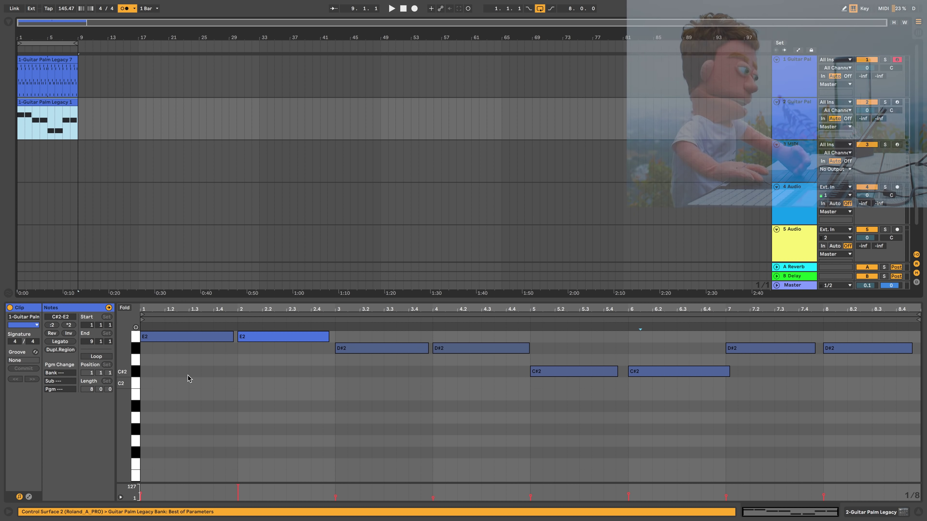
{"action": "key", "text": "ctrl+v"}
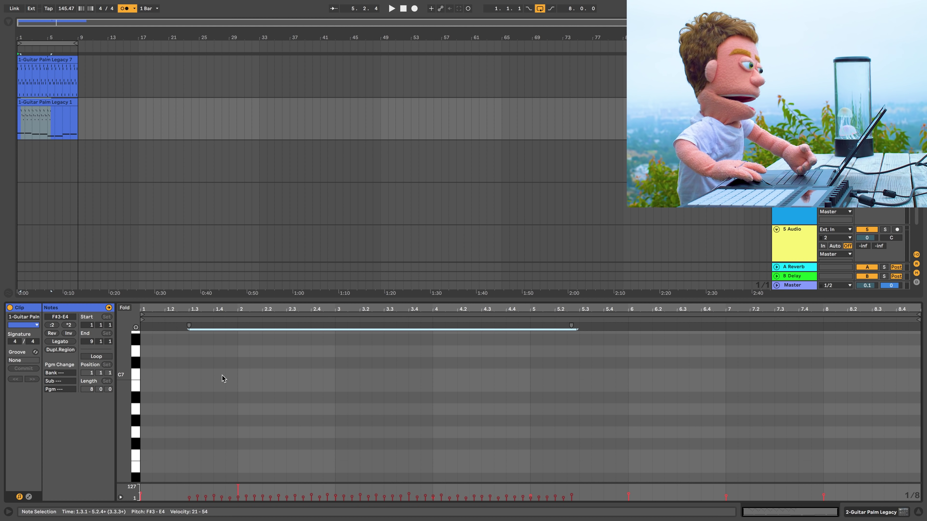
{"action": "key", "text": "ctrl+z"}
{"action": "left_click", "coordinate": [143, 373]}
{"action": "key", "text": "ctrl+v"}
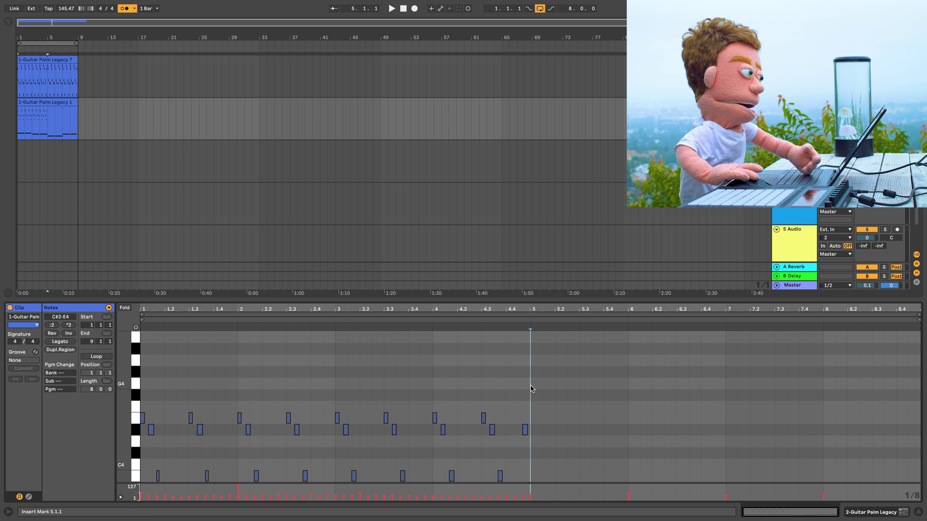
{"action": "key", "text": "ctrl+d"}
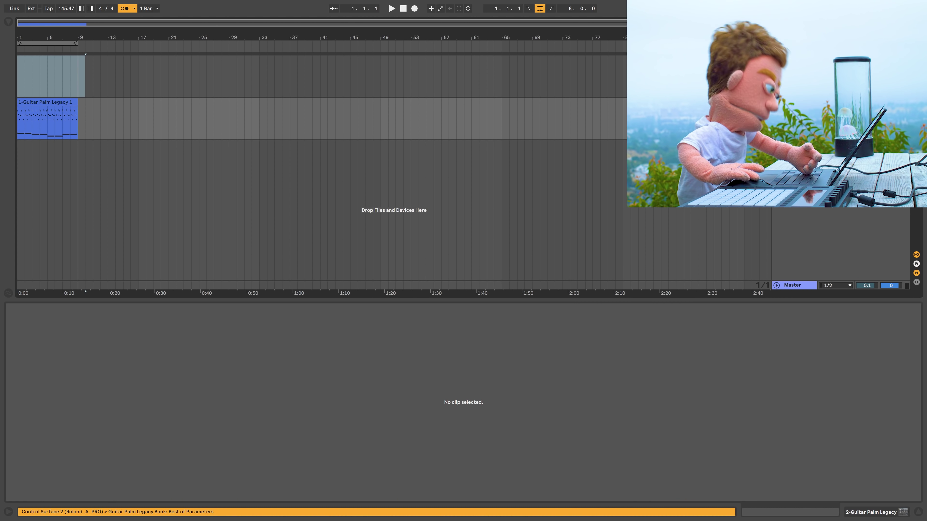
Step: Finish recording the Fizz Bells clip on track 1 and mark a point inside it
{"action": "key", "text": "Delete"}
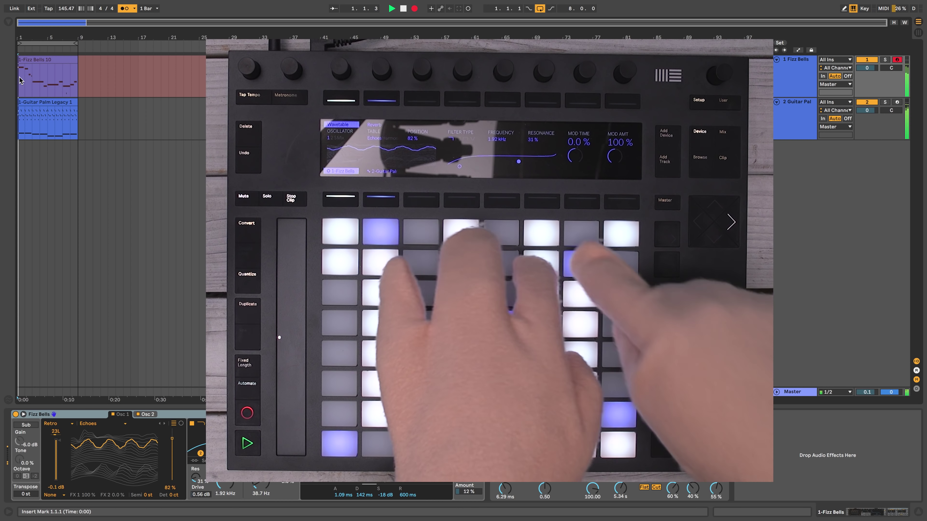
{"action": "key", "text": "space"}
{"action": "left_click", "coordinate": [45, 75]}
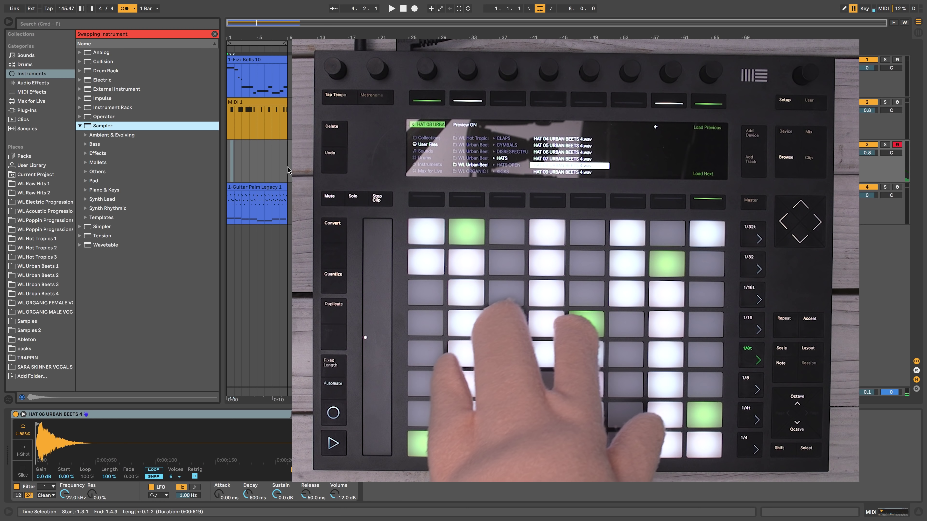
Step: Reset the start point to bar 1 and start arrangement playback for the hi-hat take
{"action": "left_click", "coordinate": [229, 154]}
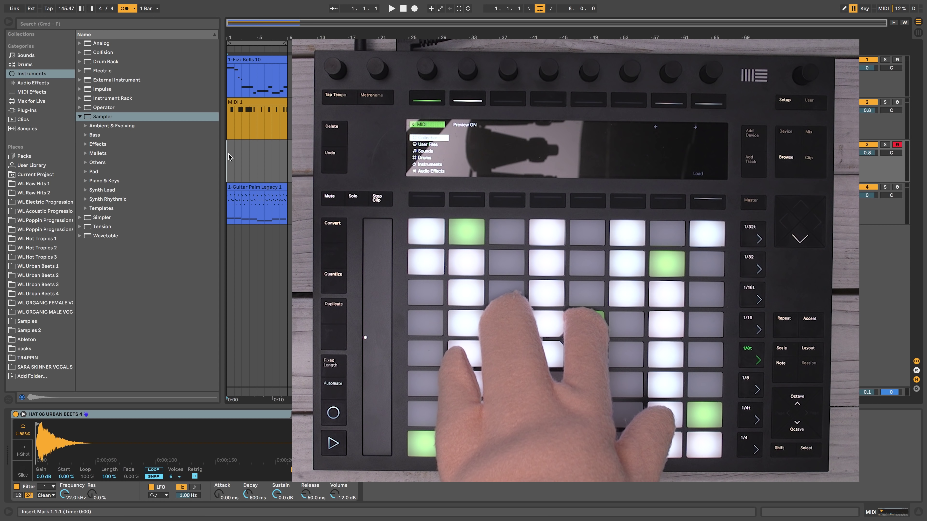
{"action": "left_click", "coordinate": [414, 8]}
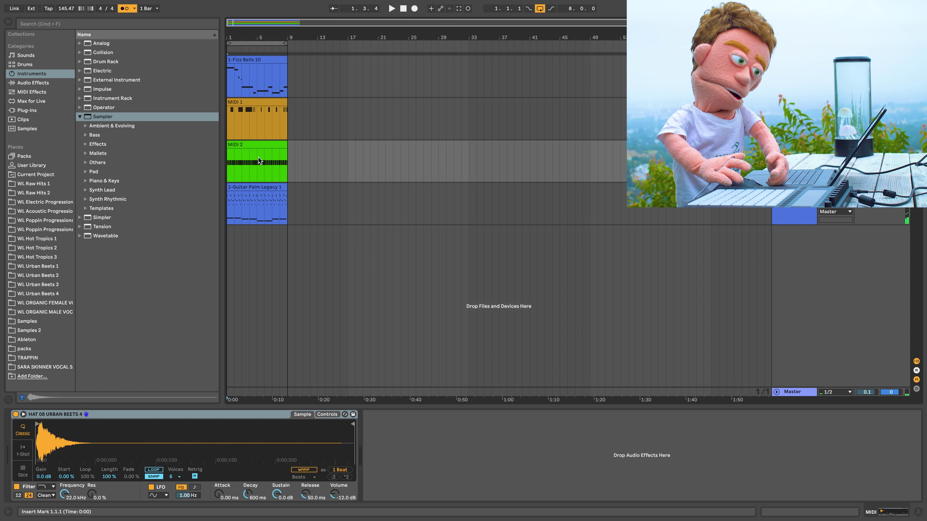
Step: Add the LATER.adv delay to the MIDI 2 hi-hat track and lower its volume to -4.2 dB
{"action": "double_click", "coordinate": [251, 143]}
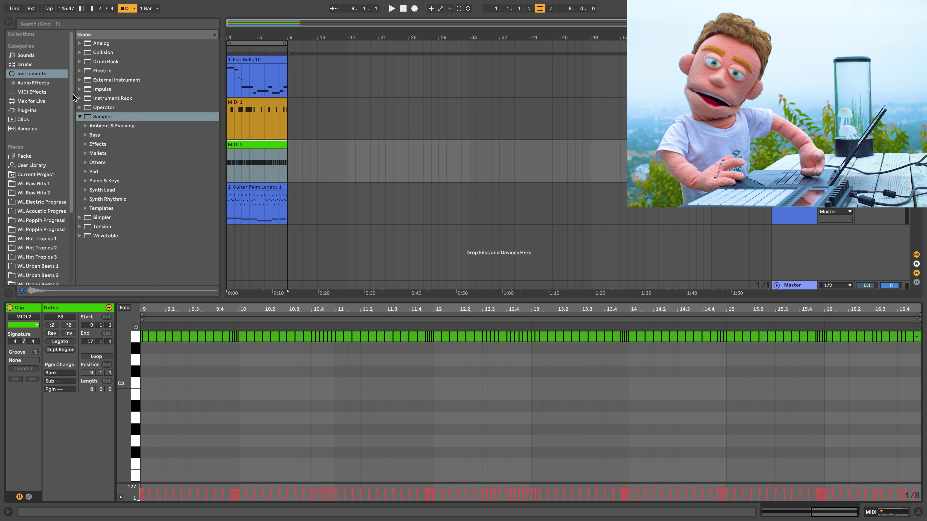
{"action": "left_click", "coordinate": [38, 83]}
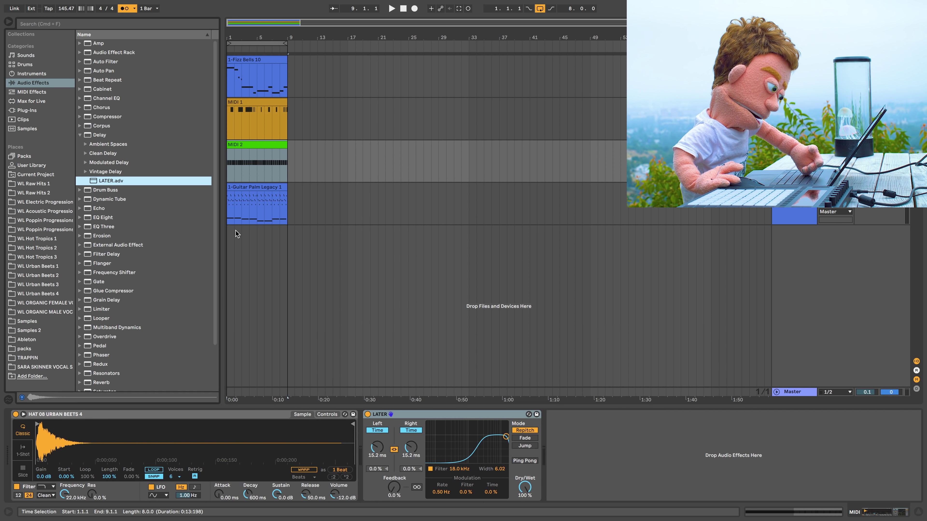
{"action": "key", "text": "space"}
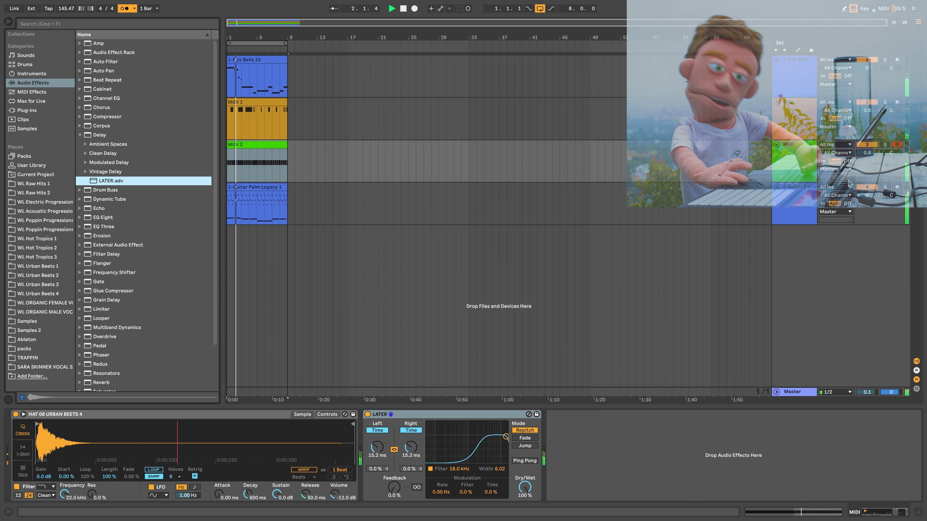
{"action": "left_click", "coordinate": [867, 153]}
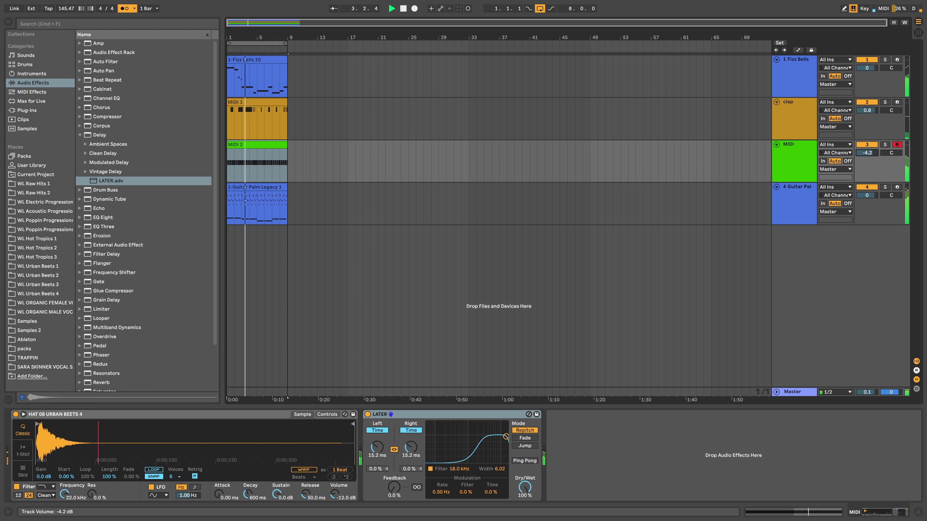
Step: Stop playback of the hi-hat part
{"action": "key", "text": "space"}
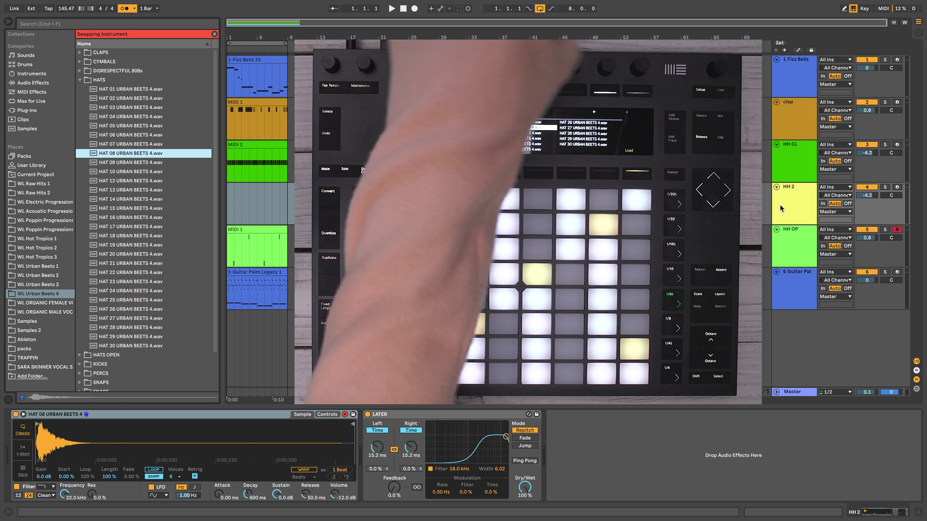
Step: Arm HH 2, convert its HAT 22 Simpler to Sampler, and set pitch-bend range to +12 st
{"action": "left_click", "coordinate": [894, 187]}
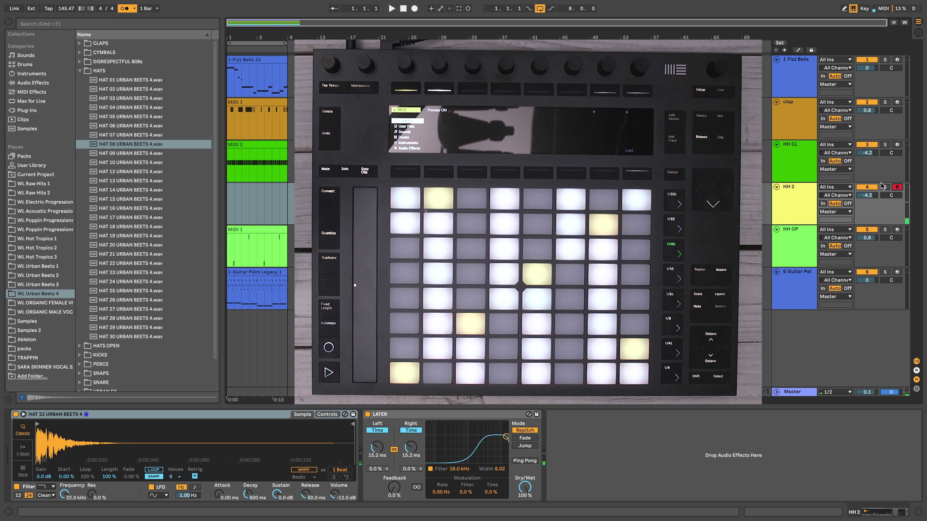
{"action": "right_click", "coordinate": [176, 417]}
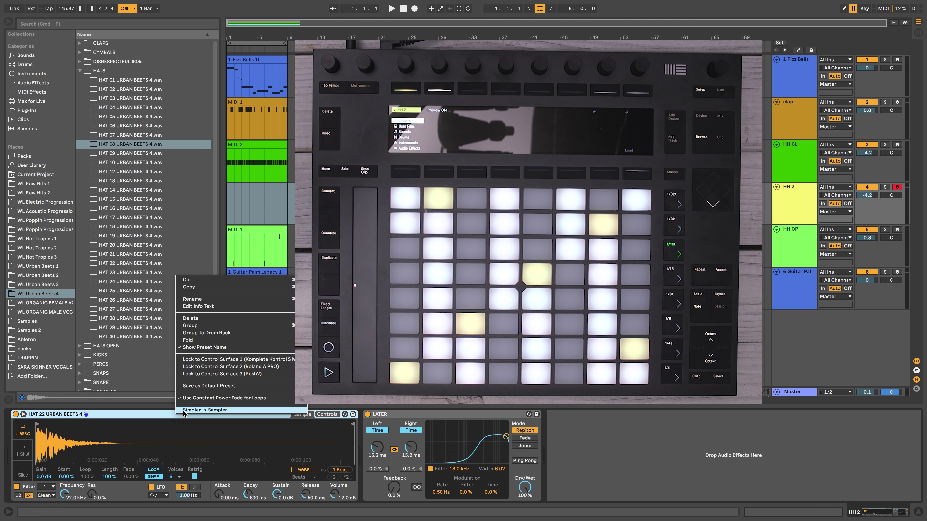
{"action": "left_click", "coordinate": [184, 410]}
{"action": "left_click", "coordinate": [325, 414]}
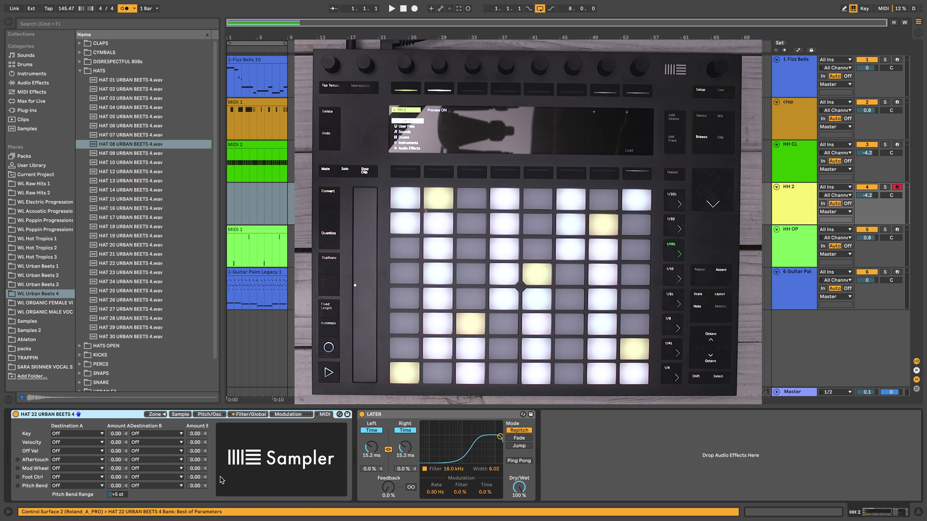
{"action": "left_click_drag", "start_coordinate": [115, 499], "coordinate": [116, 497]}
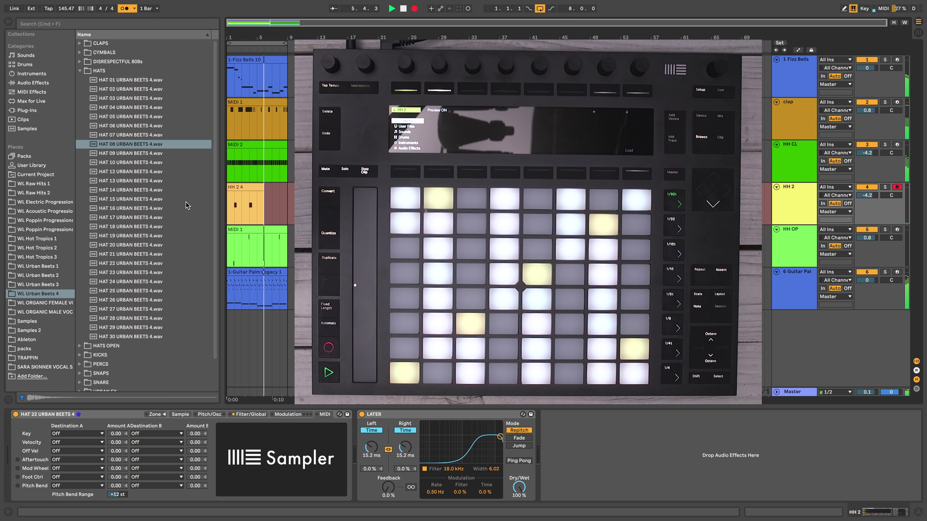
Step: Stop recording the HH 2 clip
{"action": "key", "text": "F9"}
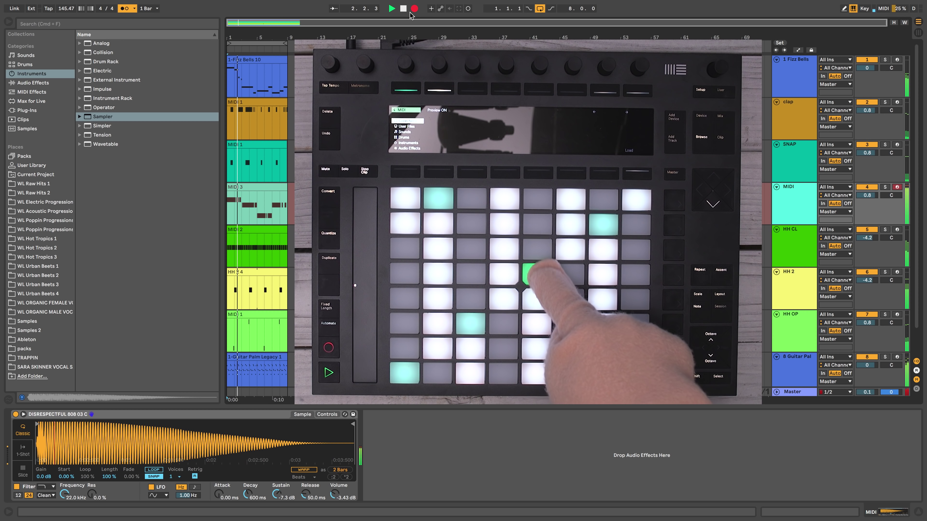
Step: Stop the transport to finish the 808 "MIDI 3" clip, then select that clip
{"action": "key", "text": "space"}
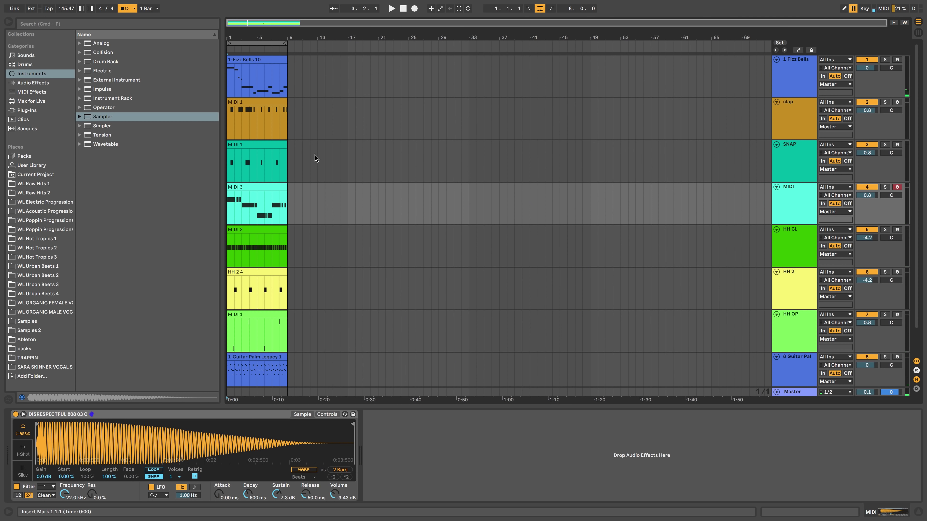
{"action": "left_click", "coordinate": [262, 186]}
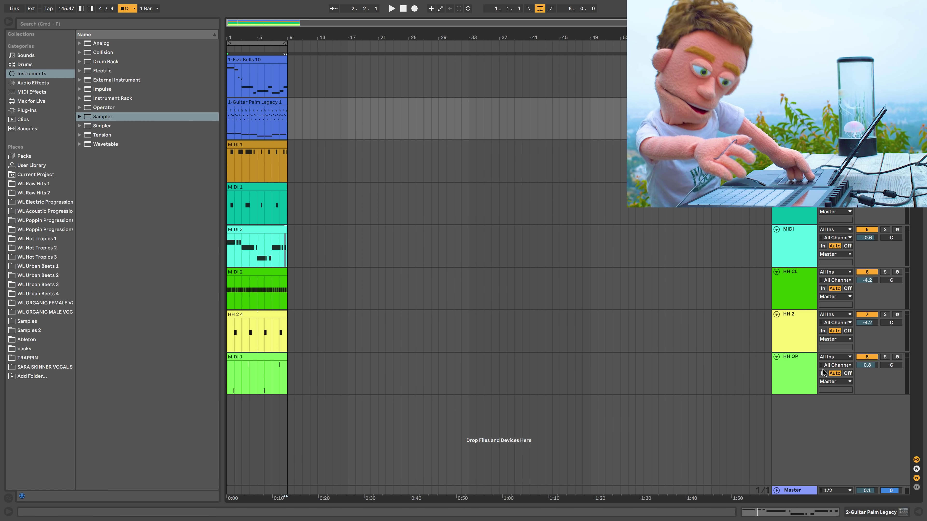
Step: Insert a MIDI track below HH OP and load KICK 01 URBAN BEETS 4.wav into a Simpler on it
{"action": "left_click", "coordinate": [802, 374]}
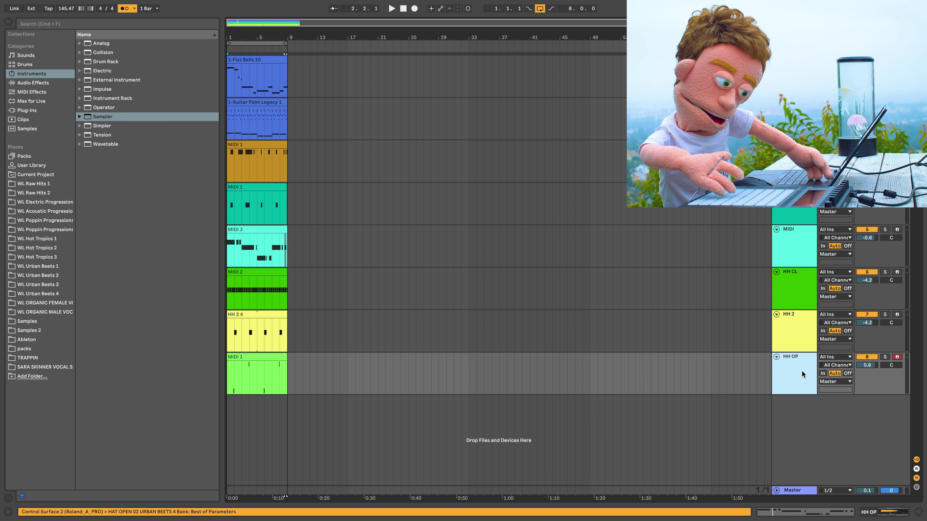
{"action": "key", "text": "super+shift+t"}
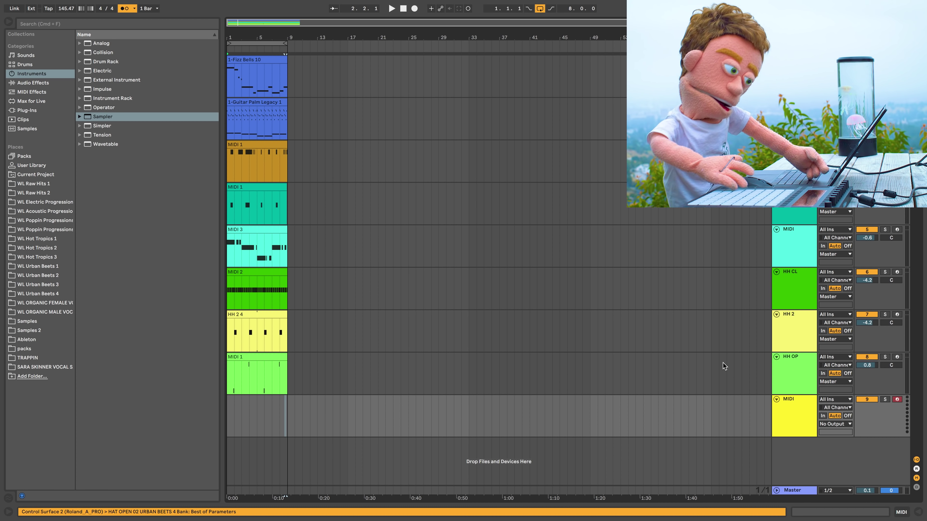
{"action": "left_click", "coordinate": [30, 295]}
{"action": "left_click", "coordinate": [133, 74]}
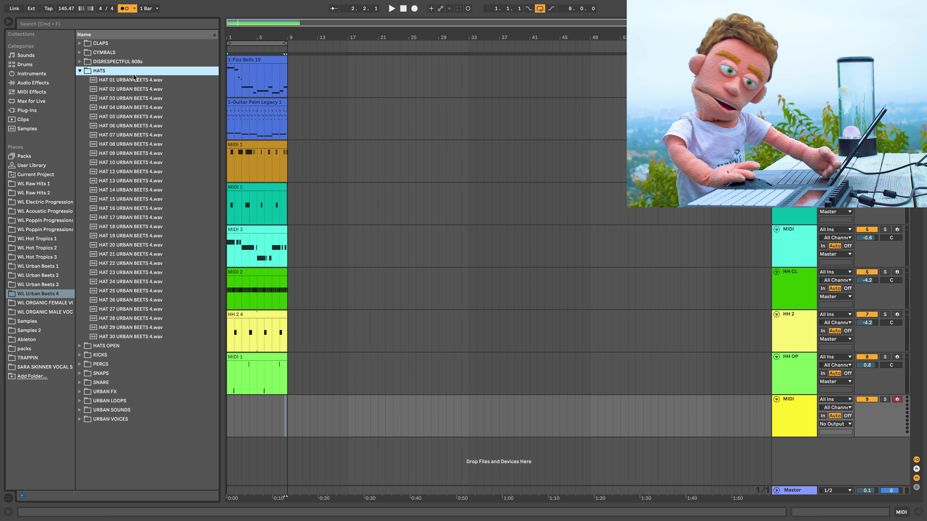
{"action": "key", "text": "Left"}
{"action": "key", "text": "Down"}
{"action": "key", "text": "Down"}
{"action": "key", "text": "Right"}
{"action": "double_click", "coordinate": [116, 98]}
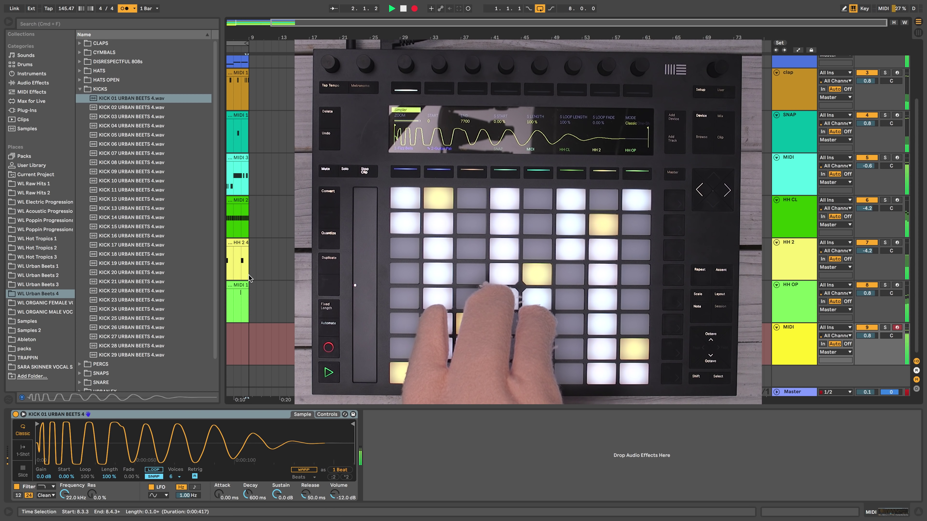
Step: Record a kick pattern over bars 1–9 on the kick track, then stop recording
{"action": "scroll", "coordinate": [247, 182], "scroll_direction": "up", "scroll_amount": 1}
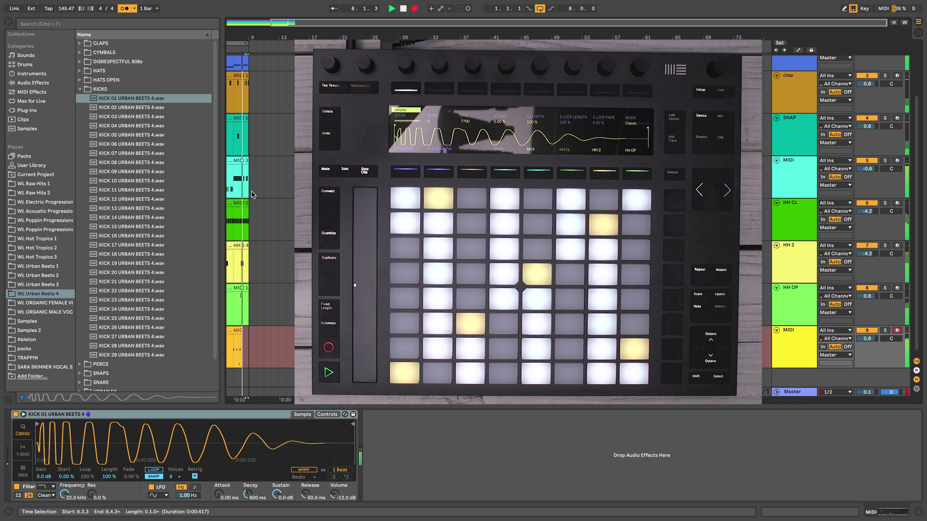
{"action": "key", "text": "space"}
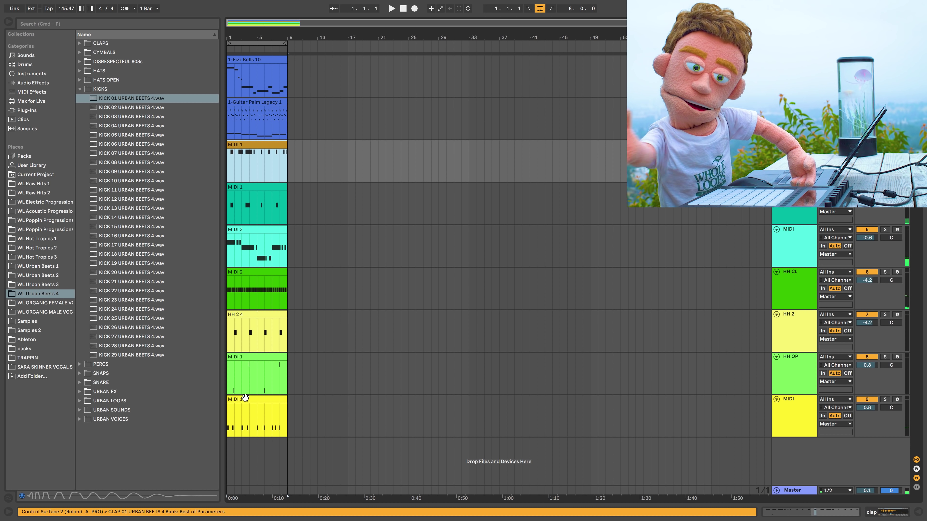
Step: Move the drum clips from bars 1–9 to bars 9–17, removing the originals
{"action": "left_click", "coordinate": [244, 414], "text": "shift"}
{"action": "key", "text": "super+d"}
{"action": "left_click_drag", "start_coordinate": [305, 396], "coordinate": [305, 396]}
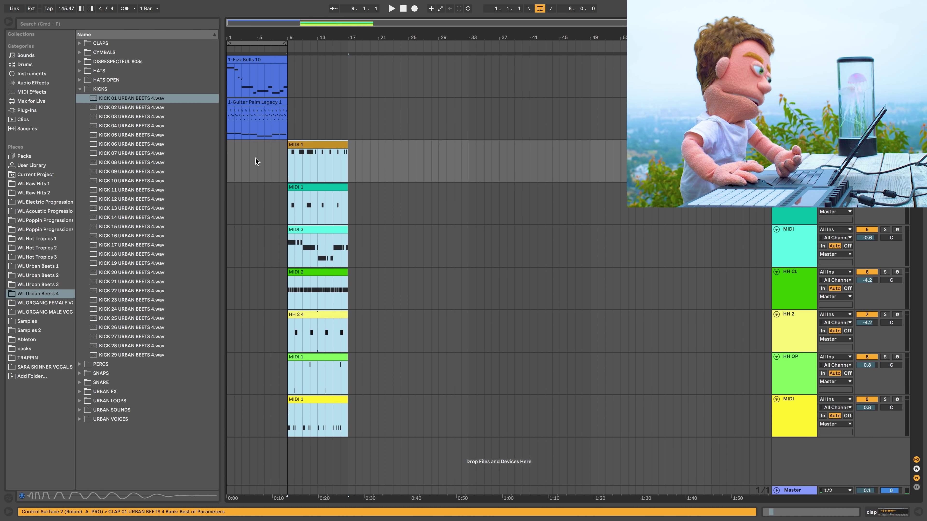
Step: Duplicate the Fizz Bells and Guitar Palm Legacy clips into bars 9–17
{"action": "left_click", "coordinate": [252, 98], "text": "shift"}
{"action": "left_click", "coordinate": [255, 60]}
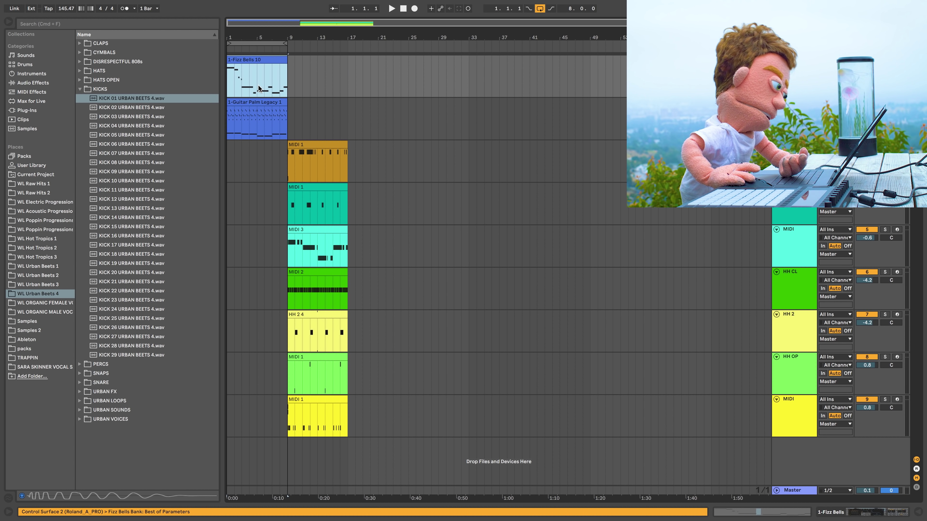
{"action": "left_click", "coordinate": [255, 100], "text": "shift"}
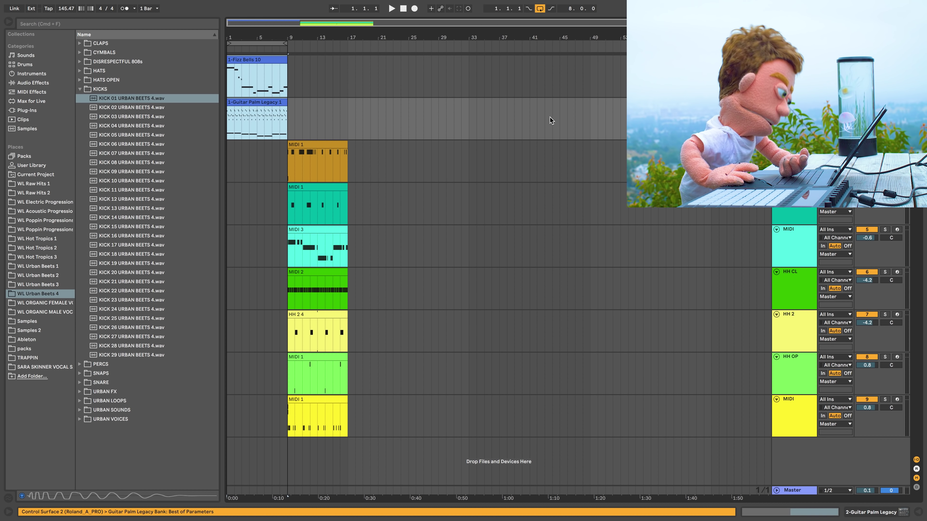
{"action": "key", "text": "super+d"}
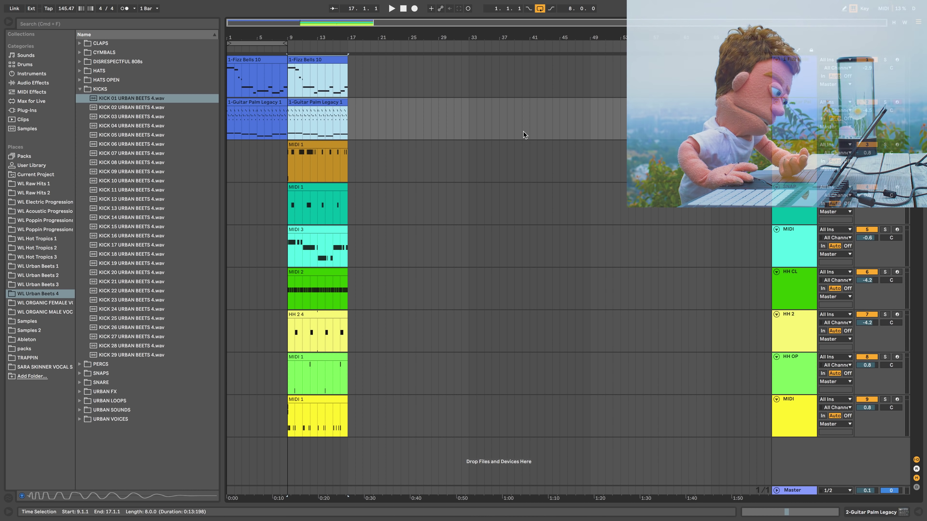
Step: Group the drum tracks from the clap track down to the kick track into one group
{"action": "left_click", "coordinate": [807, 159]}
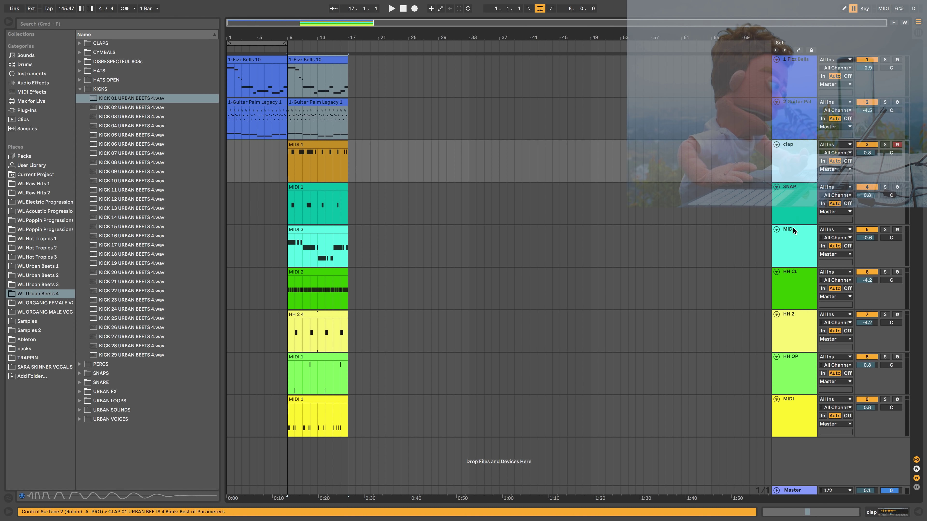
{"action": "left_click", "coordinate": [798, 398]}
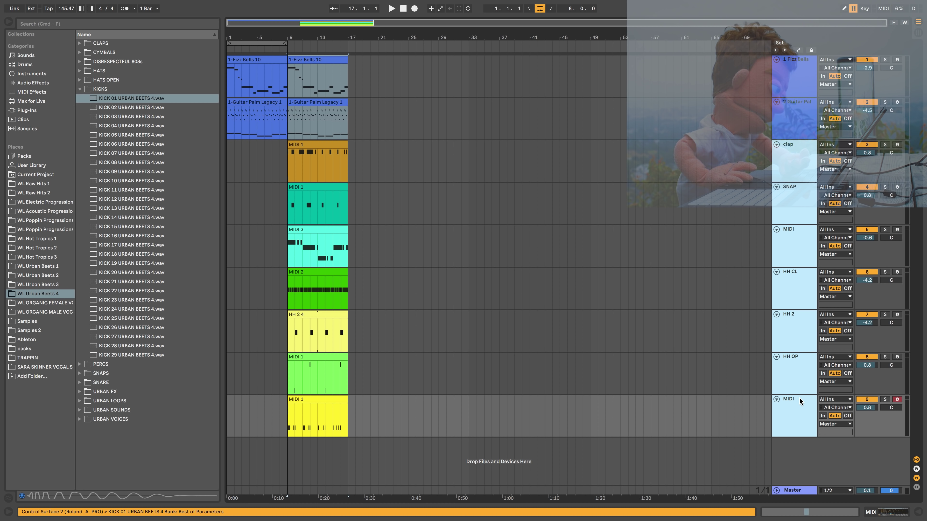
{"action": "key", "text": "super+g"}
{"action": "right_click", "coordinate": [798, 83]}
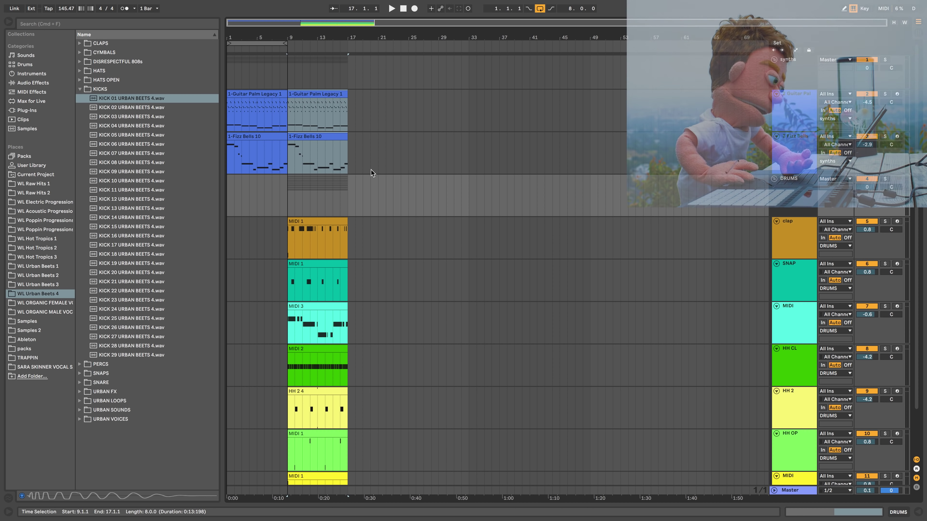
Step: Add Drum Buss to the DRUMS group, lowering Drive, Trim and Output, with Dry/Wet at 50%
{"action": "left_click", "coordinate": [32, 82]}
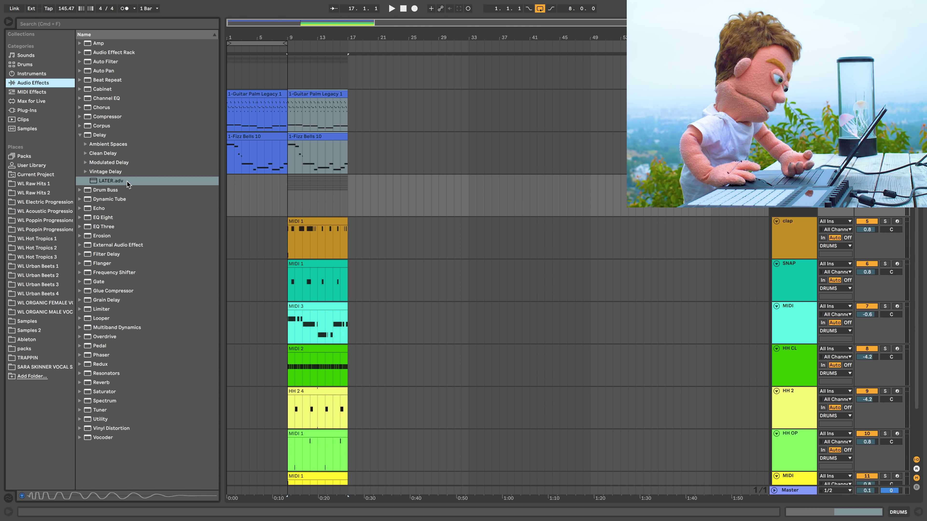
{"action": "double_click", "coordinate": [106, 188]}
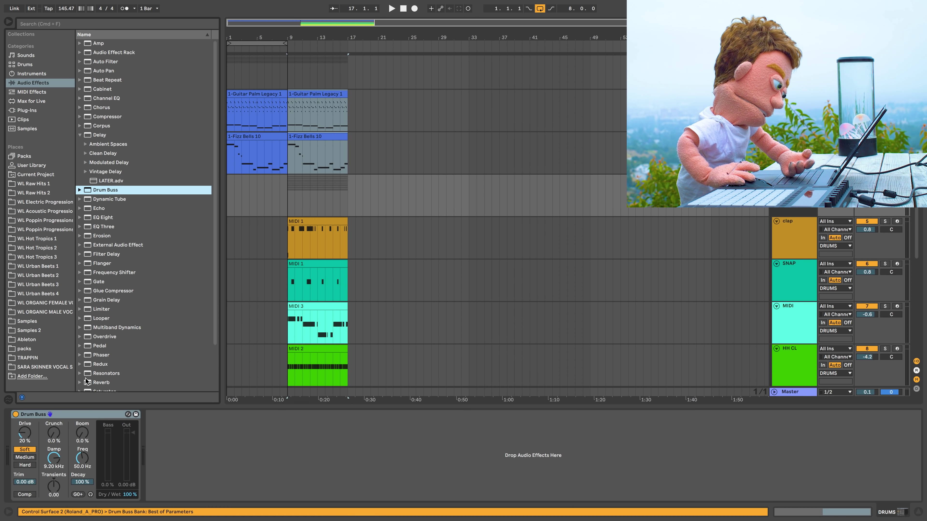
{"action": "left_click_drag", "start_coordinate": [29, 436], "coordinate": [53, 420]}
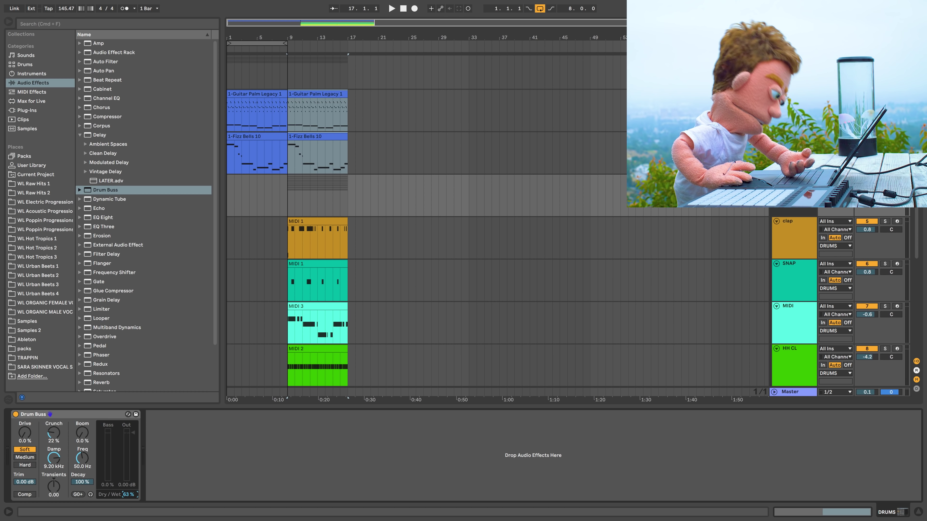
{"action": "key", "text": "space"}
{"action": "left_click_drag", "start_coordinate": [128, 494], "coordinate": [129, 499]}
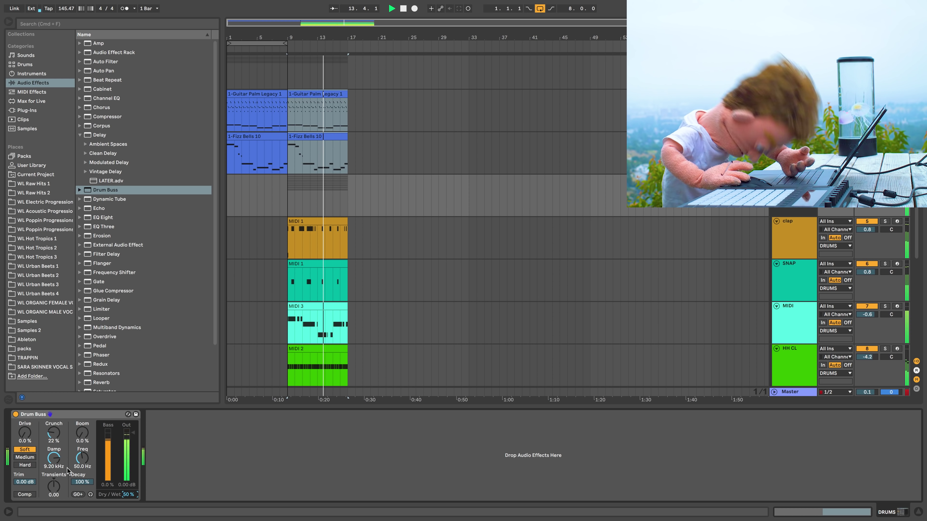
{"action": "left_click_drag", "start_coordinate": [24, 482], "coordinate": [24, 491]}
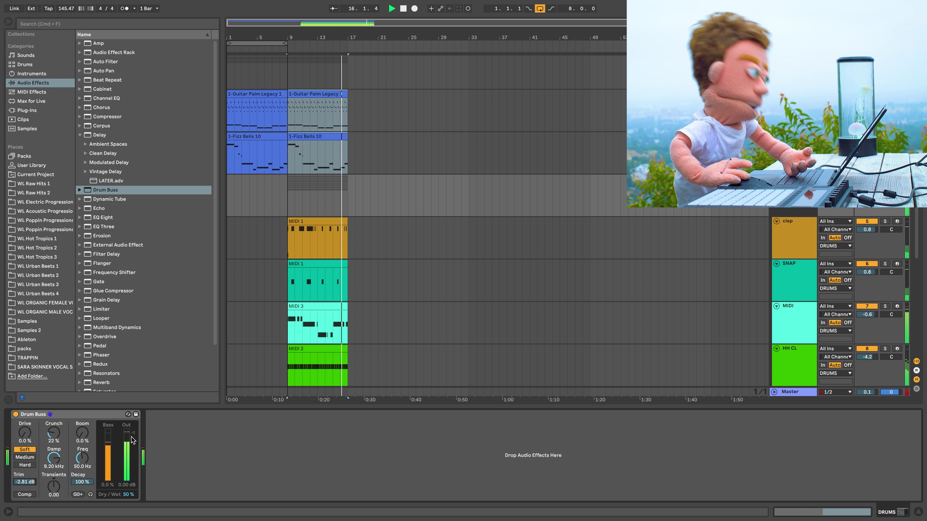
{"action": "left_click_drag", "start_coordinate": [132, 440], "coordinate": [132, 443]}
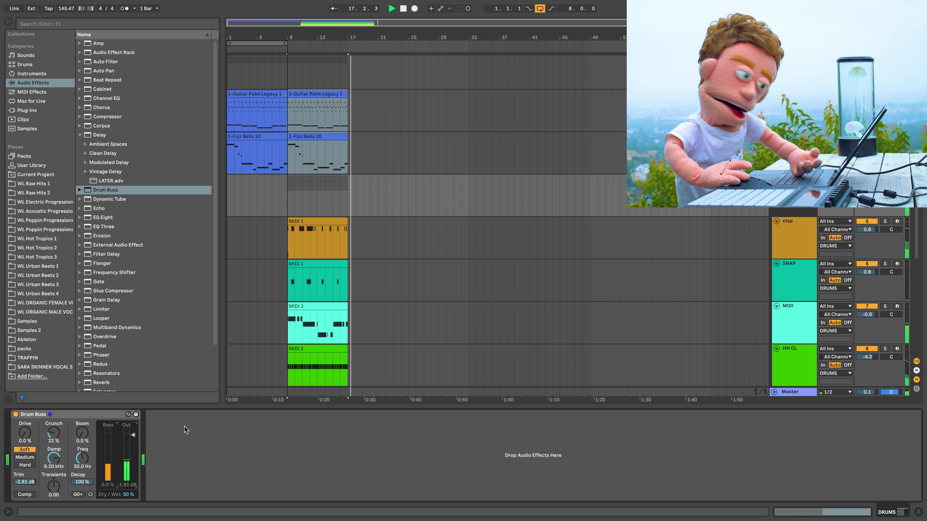
{"action": "key", "text": "space"}
Step: Repeat the bars 9–17 section into bars 17–25
{"action": "left_click", "coordinate": [340, 136]}
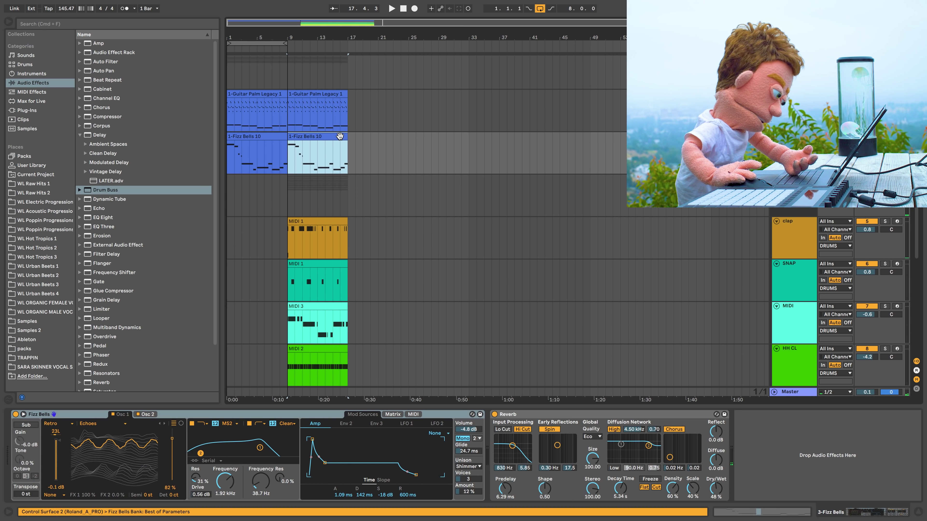
{"action": "key", "text": "super+d"}
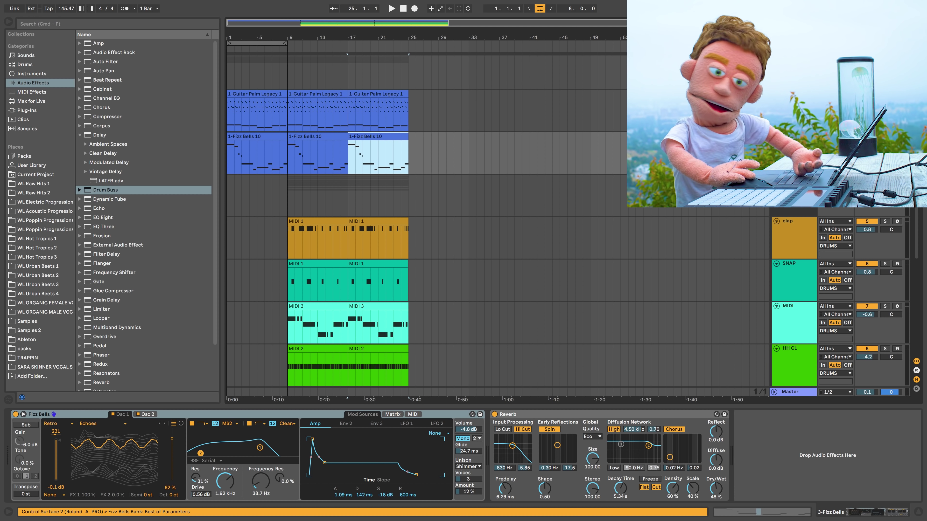
{"action": "left_click", "coordinate": [789, 59]}
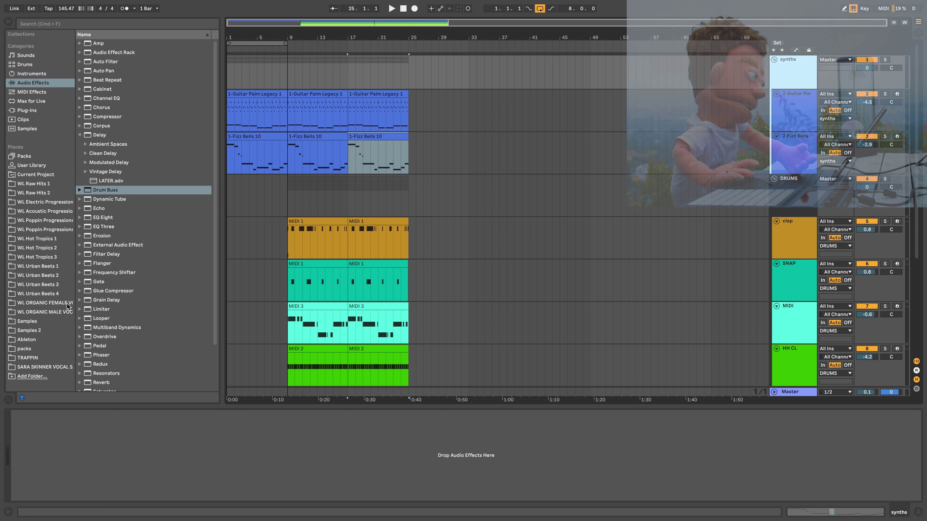
Step: Load the OTT preset onto the synths group, with Amount at 43% and output at -8.30 dB
{"action": "left_click", "coordinate": [80, 327]}
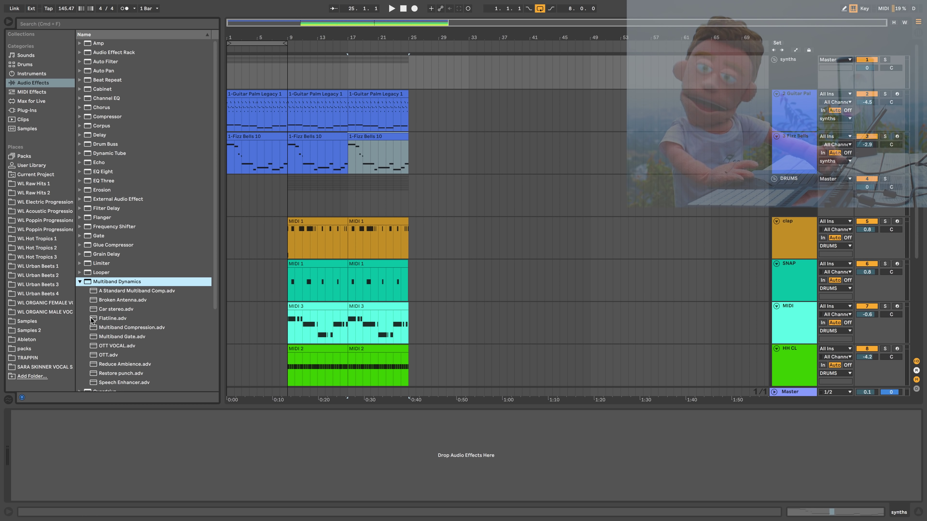
{"action": "double_click", "coordinate": [109, 352]}
{"action": "key", "text": "space"}
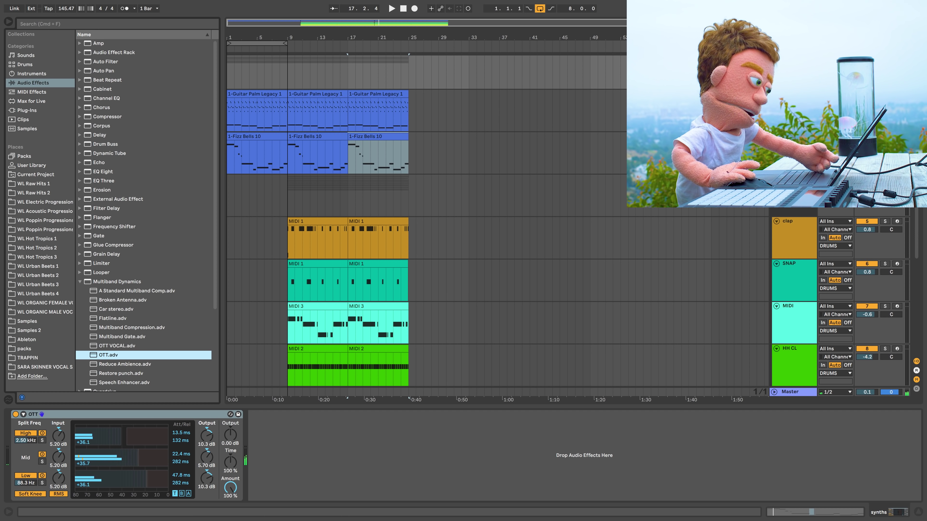
{"action": "left_click_drag", "start_coordinate": [224, 491], "coordinate": [224, 504]}
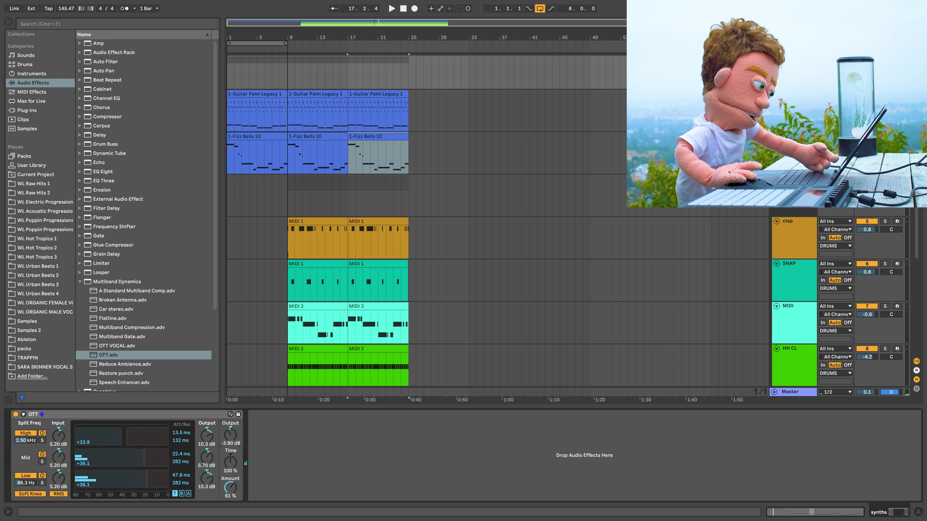
{"action": "left_click_drag", "start_coordinate": [231, 493], "coordinate": [231, 503]}
{"action": "key", "text": "space"}
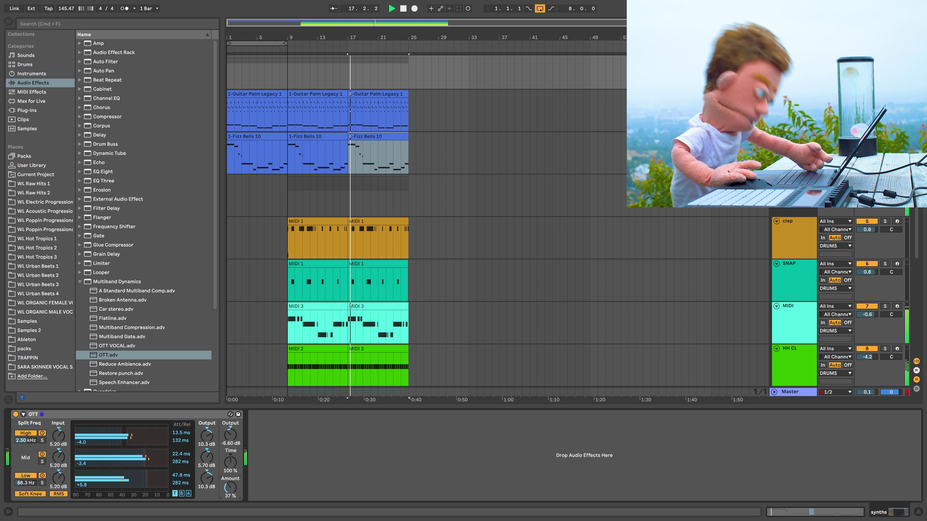
{"action": "left_click_drag", "start_coordinate": [240, 446], "coordinate": [239, 455]}
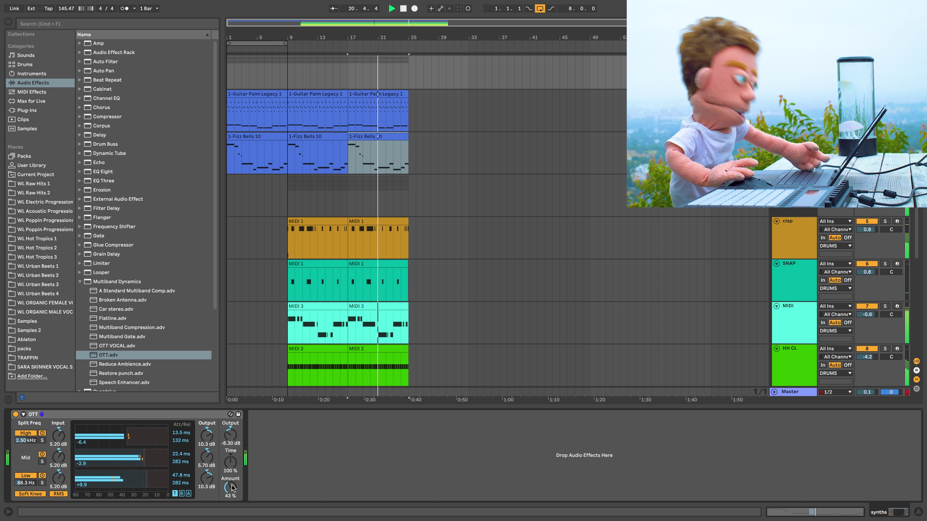
Step: Compare OTT bypassed and on, then select the Fizz Bells clips at bars 9 and 17
{"action": "left_click", "coordinate": [23, 414]}
{"action": "left_click", "coordinate": [15, 414]}
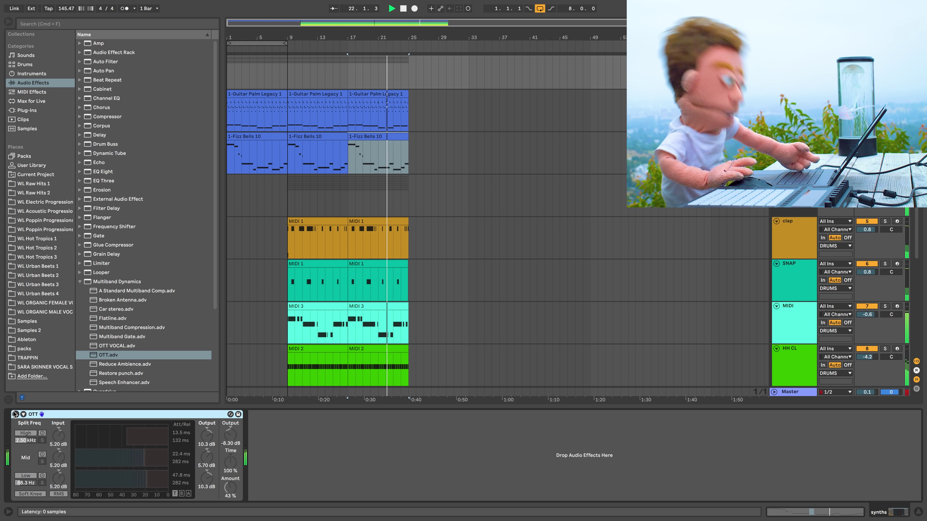
{"action": "left_click", "coordinate": [15, 414]}
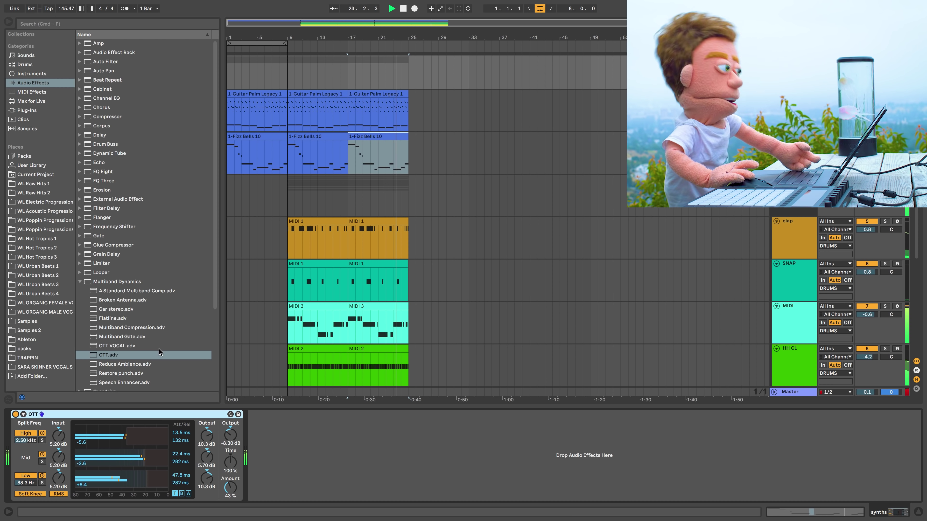
{"action": "left_click", "coordinate": [78, 282]}
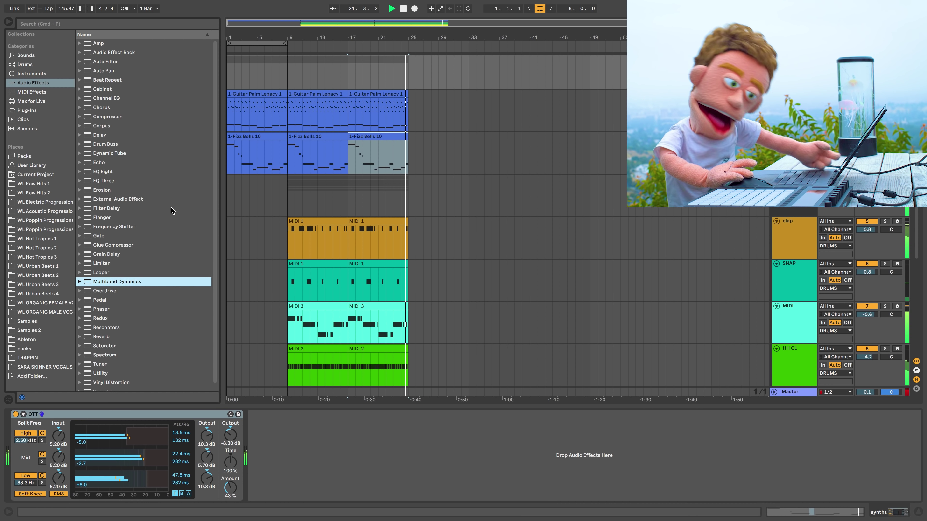
{"action": "left_click", "coordinate": [338, 136], "text": "shift"}
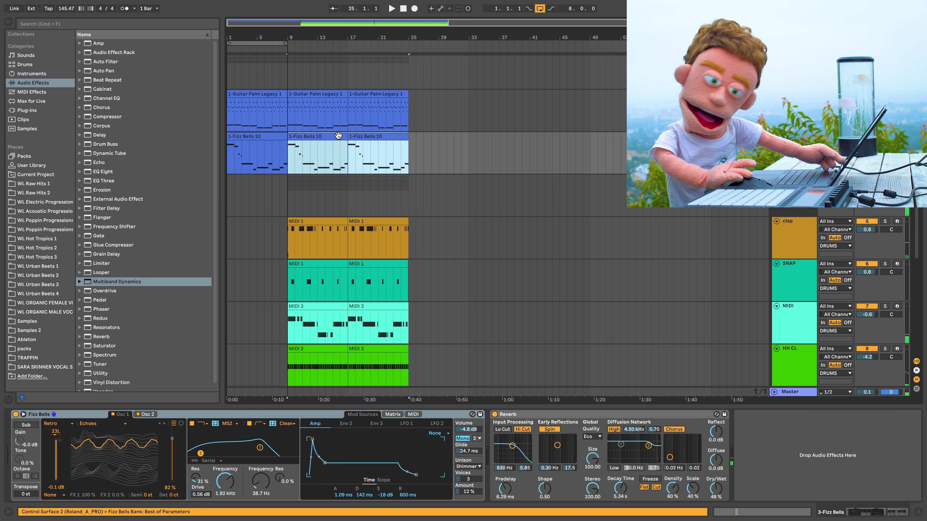
Step: Loop bars 9–25 and place HalfTime ahead of OTT on the synths bus, Mix near 59%
{"action": "key", "text": "super+l"}
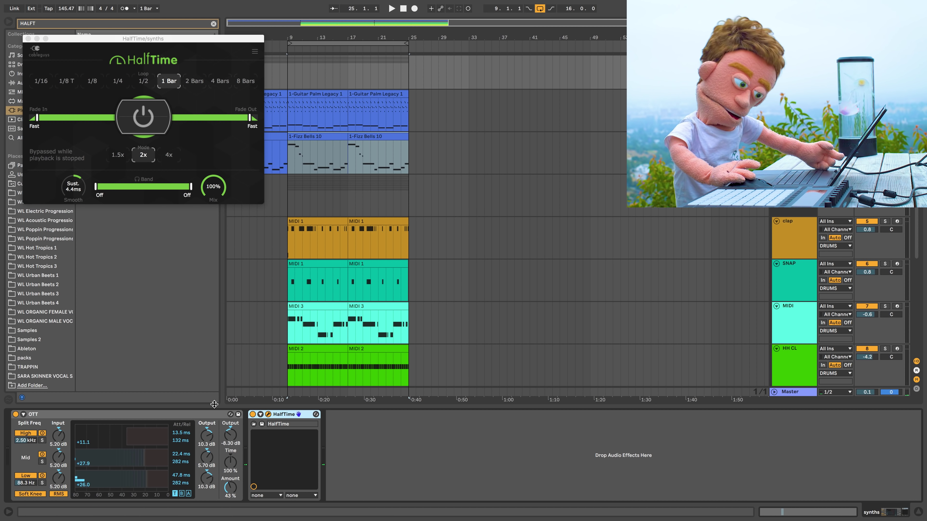
{"action": "left_click", "coordinate": [230, 421]}
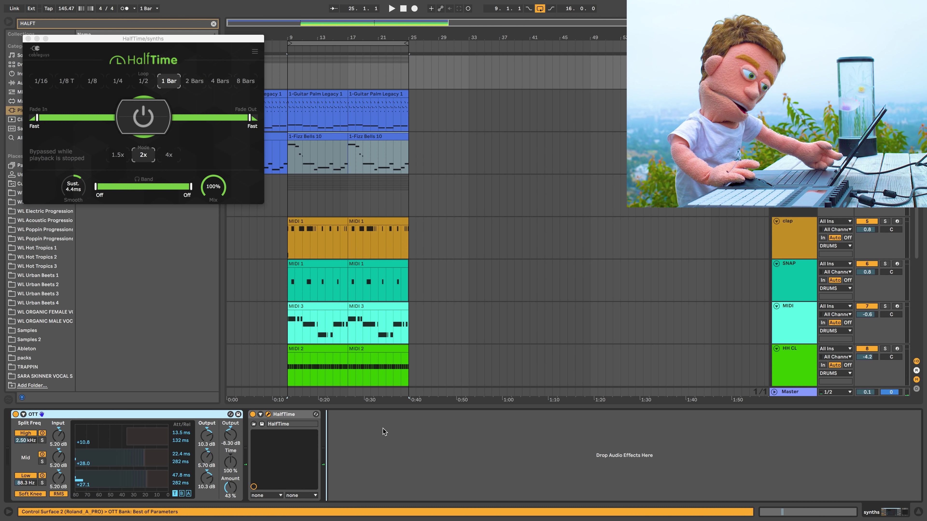
{"action": "left_click_drag", "start_coordinate": [383, 431], "coordinate": [383, 432]}
{"action": "left_click_drag", "start_coordinate": [210, 174], "coordinate": [209, 192]}
{"action": "left_click", "coordinate": [185, 33]}
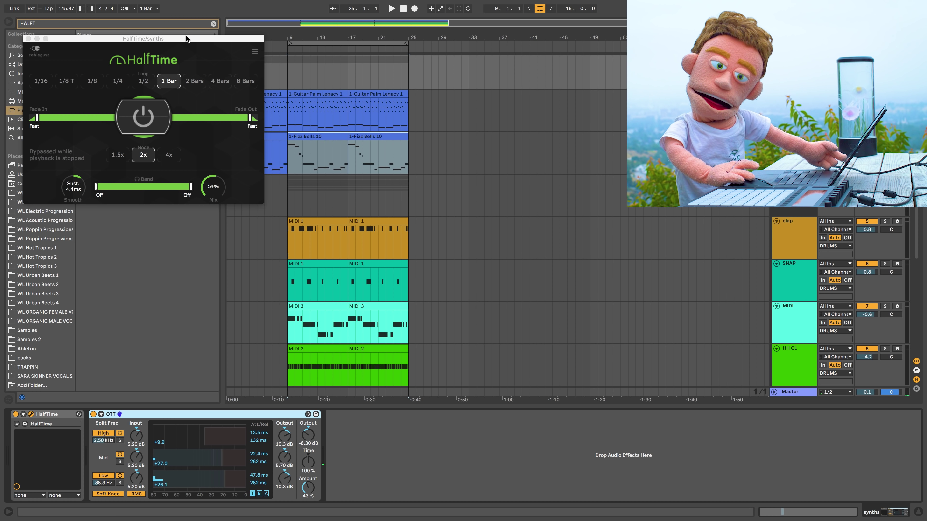
{"action": "left_click_drag", "start_coordinate": [186, 39], "coordinate": [600, 150]}
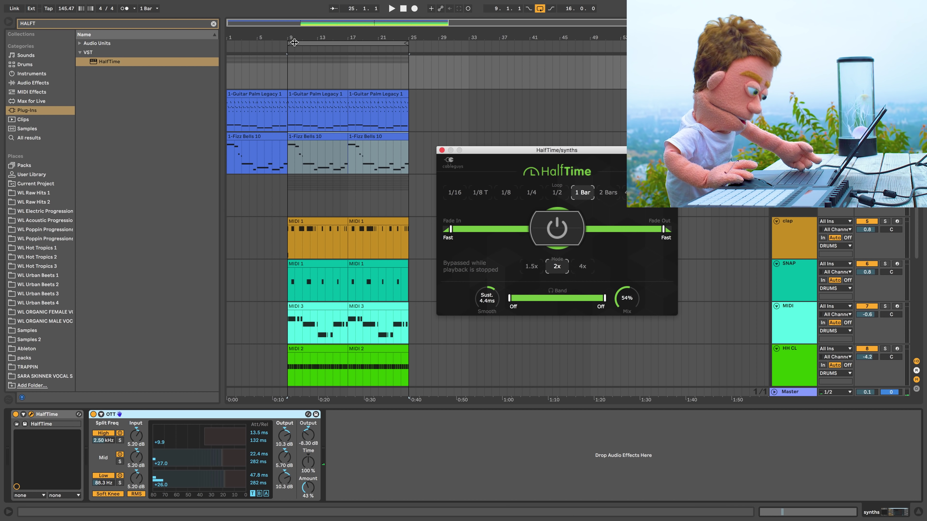
Step: Extend the loop to bars 1–25 and audition it with HalfTime's Mix at 100%
{"action": "left_click_drag", "start_coordinate": [290, 43], "coordinate": [229, 43]}
{"action": "key", "text": "space"}
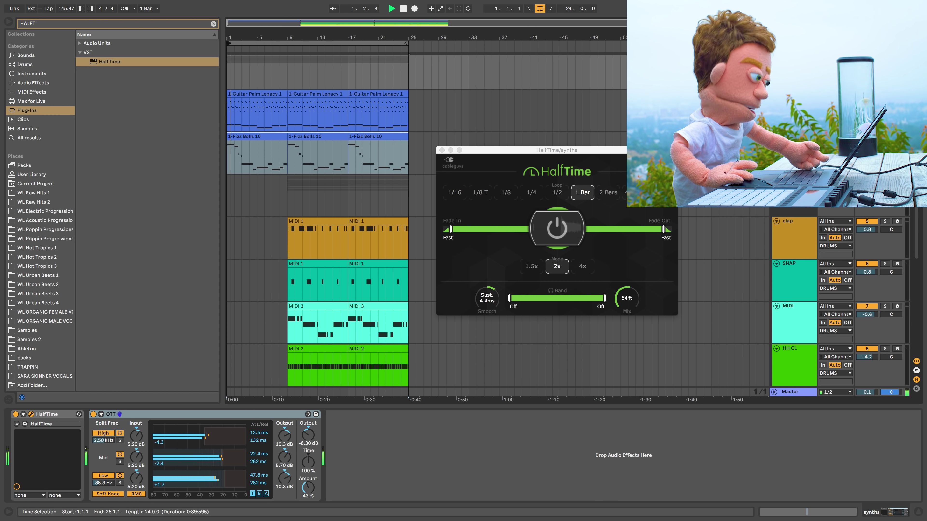
{"action": "left_click", "coordinate": [625, 296]}
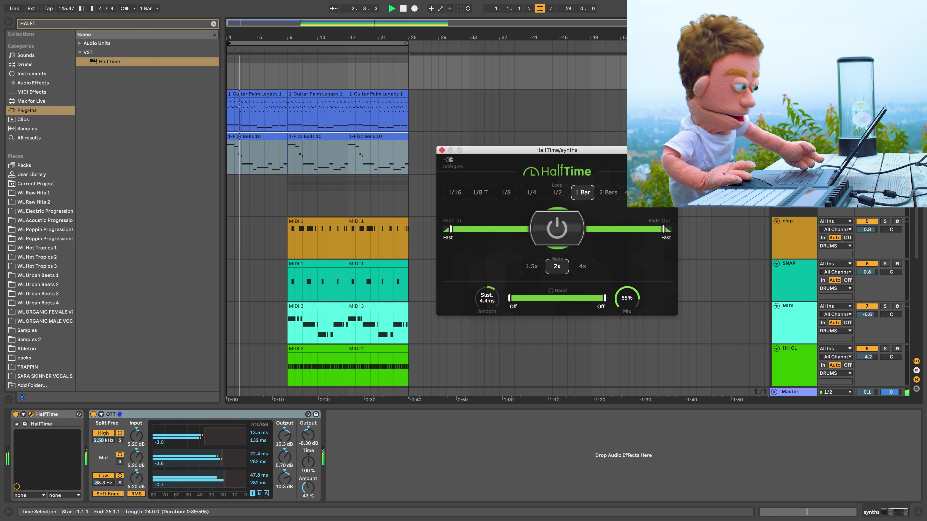
{"action": "left_click_drag", "start_coordinate": [626, 298], "coordinate": [626, 348]}
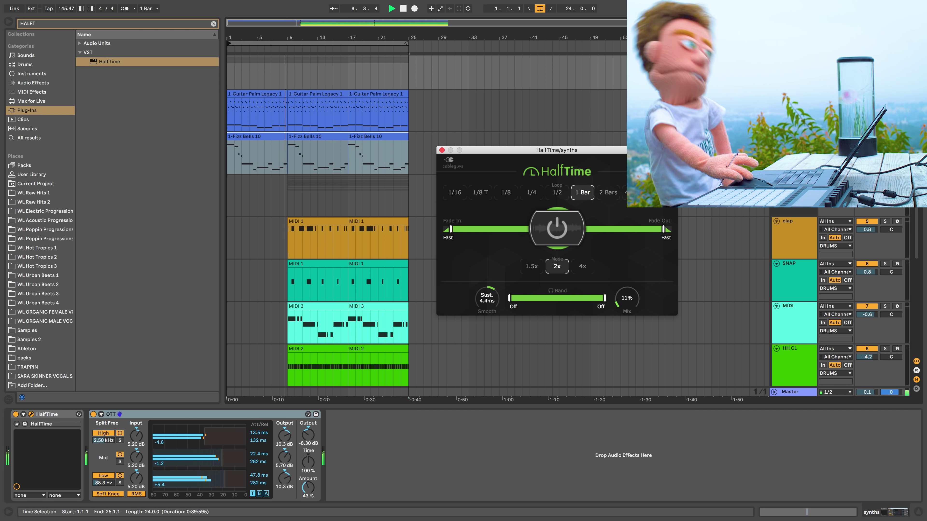
{"action": "key", "text": "space"}
{"action": "left_click", "coordinate": [441, 150]}
{"action": "left_click", "coordinate": [27, 85]}
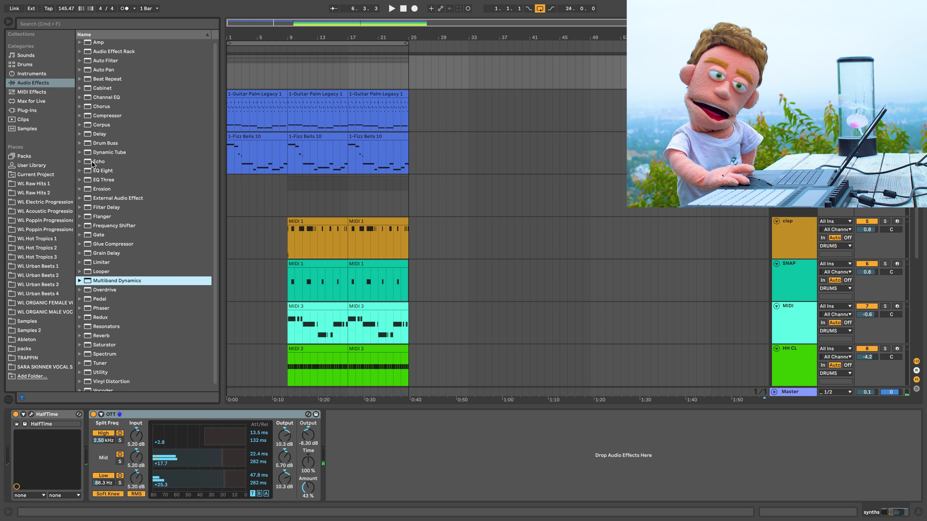
Step: Insert Echo between HalfTime and OTT with 65% Dry/Wet and triplet delay times
{"action": "left_click_drag", "start_coordinate": [92, 163], "coordinate": [99, 292]}
{"action": "left_click_drag", "start_coordinate": [74, 395], "coordinate": [132, 467]}
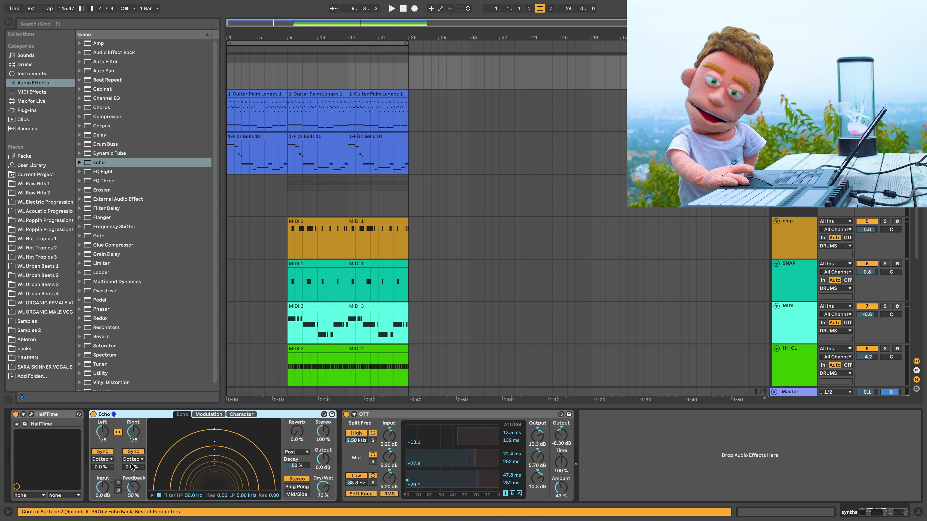
{"action": "left_click_drag", "start_coordinate": [321, 490], "coordinate": [321, 493]}
{"action": "key", "text": "space"}
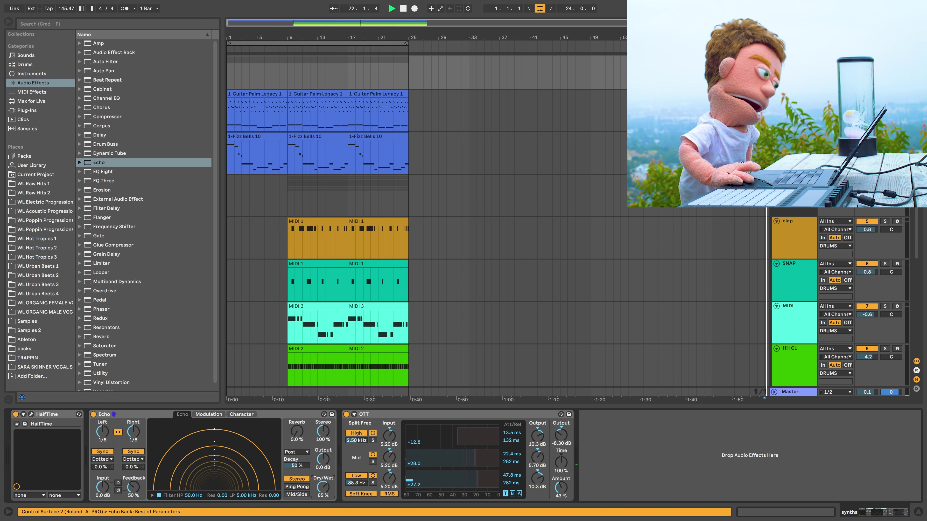
{"action": "left_click", "coordinate": [129, 460]}
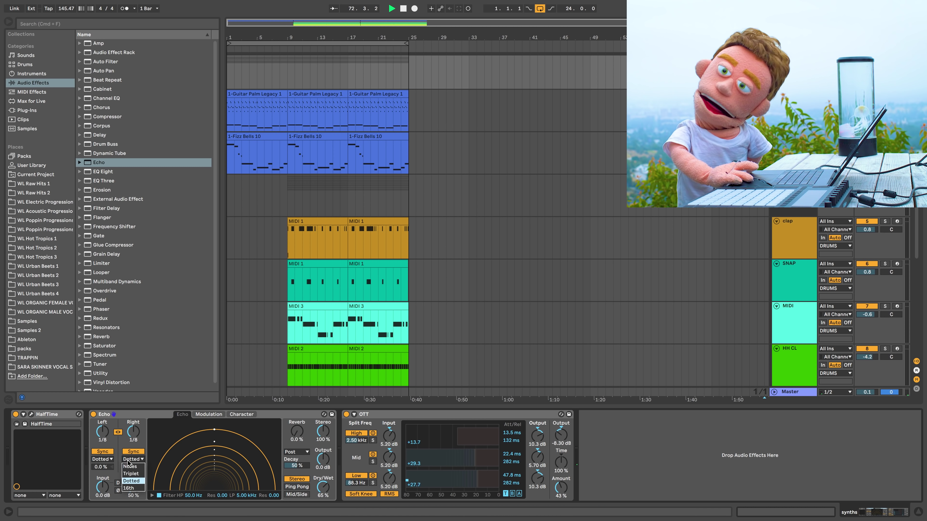
{"action": "left_click", "coordinate": [131, 473]}
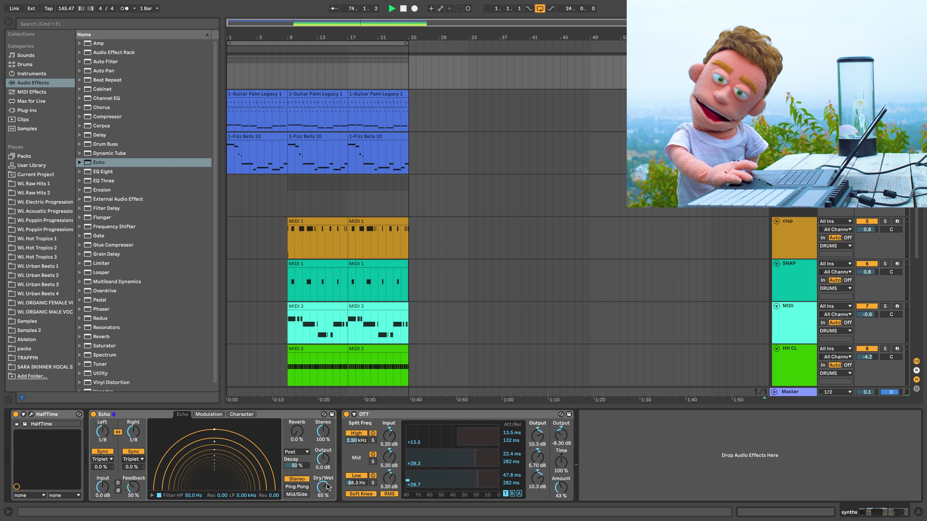
Step: Build out the arrangement to about bar 65, leaving a drumless break near bar 41
{"action": "left_click", "coordinate": [257, 94]}
{"action": "key", "text": "space"}
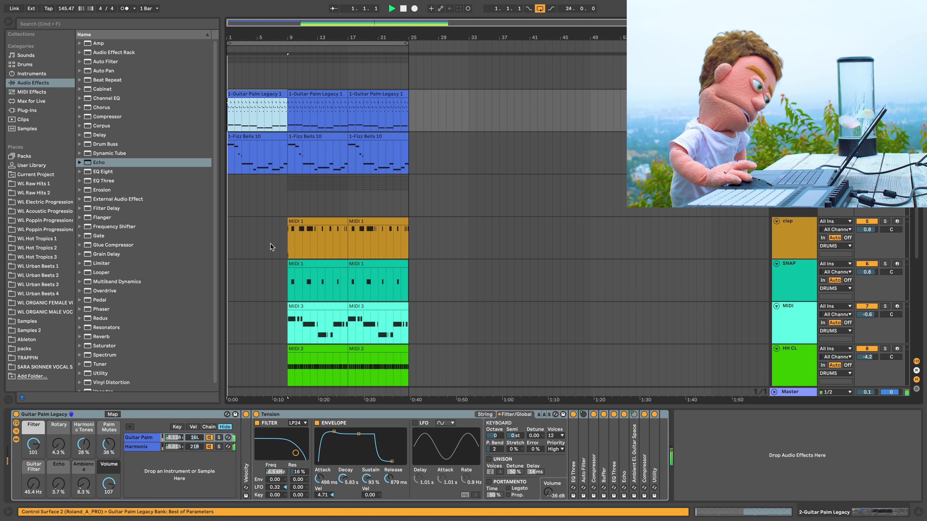
{"action": "left_click", "coordinate": [236, 77]}
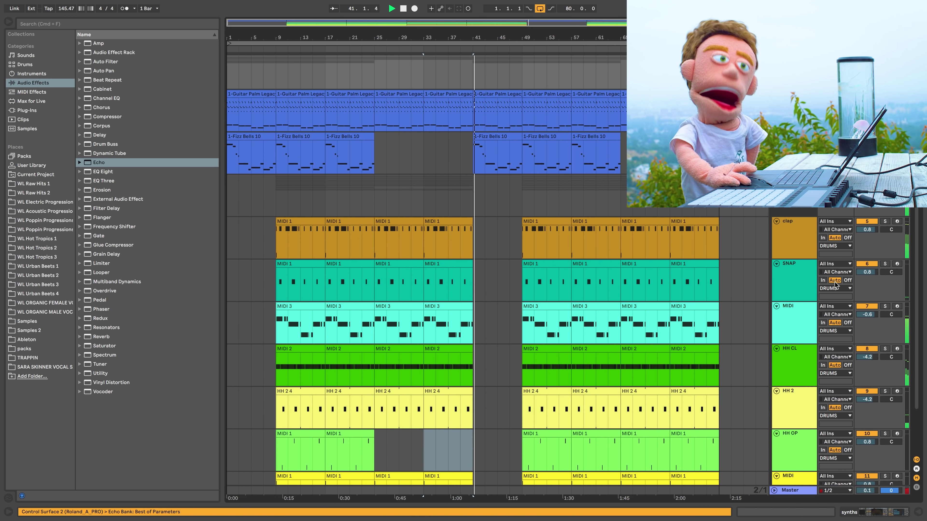
{"action": "left_click", "coordinate": [815, 292]}
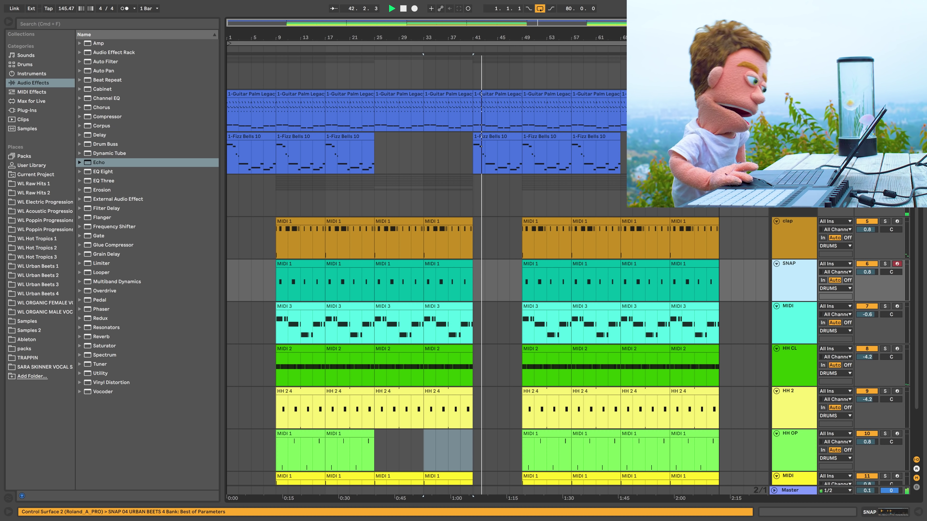
{"action": "key", "text": "space"}
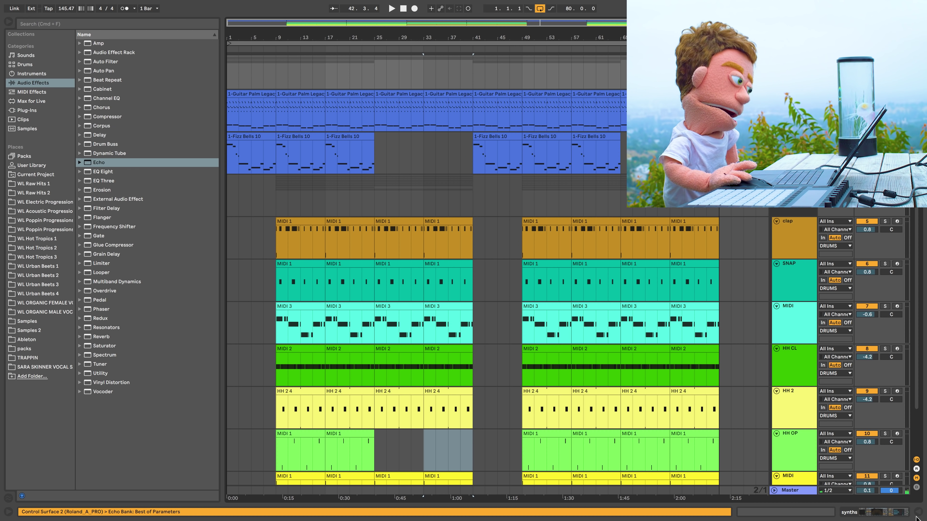
Step: Insert a rising HalfTime Mix ramp over bars 1–9 in the synths automation lane
{"action": "left_click", "coordinate": [879, 515]}
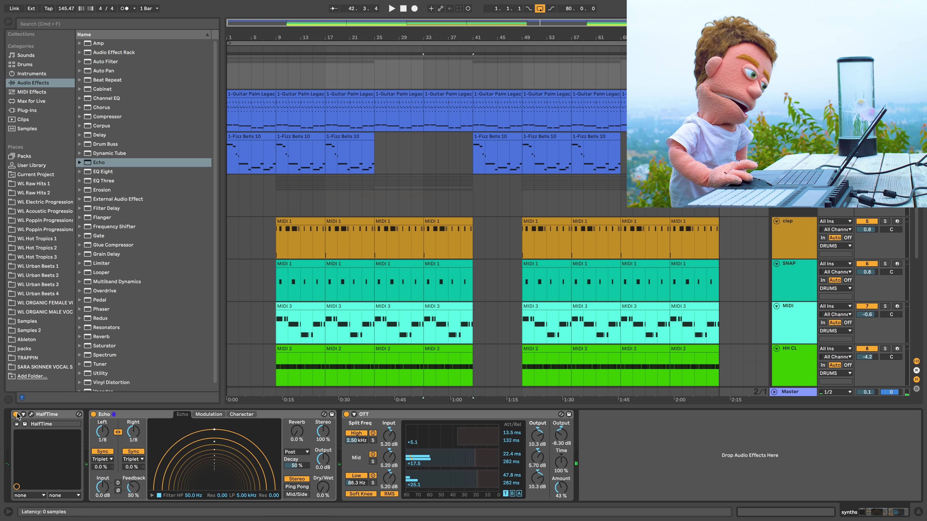
{"action": "left_click", "coordinate": [32, 414]}
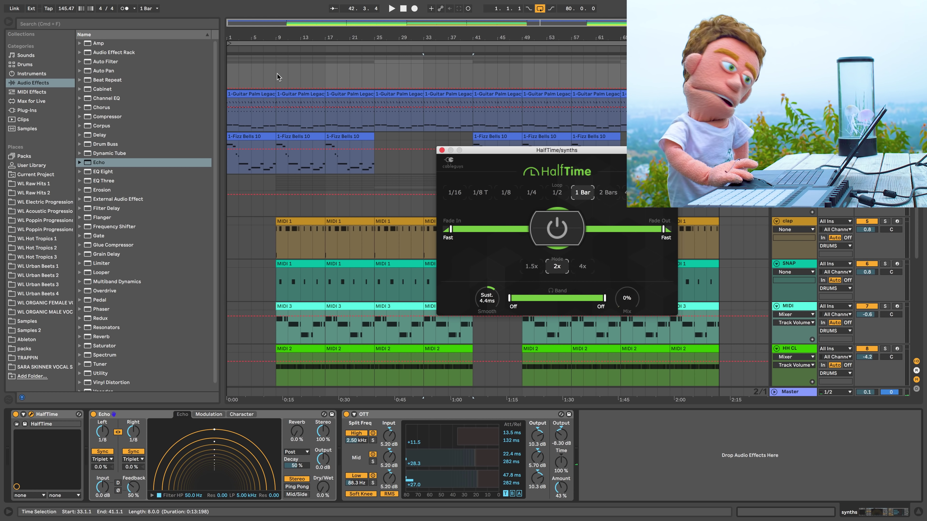
{"action": "left_click_drag", "start_coordinate": [271, 76], "coordinate": [220, 76]}
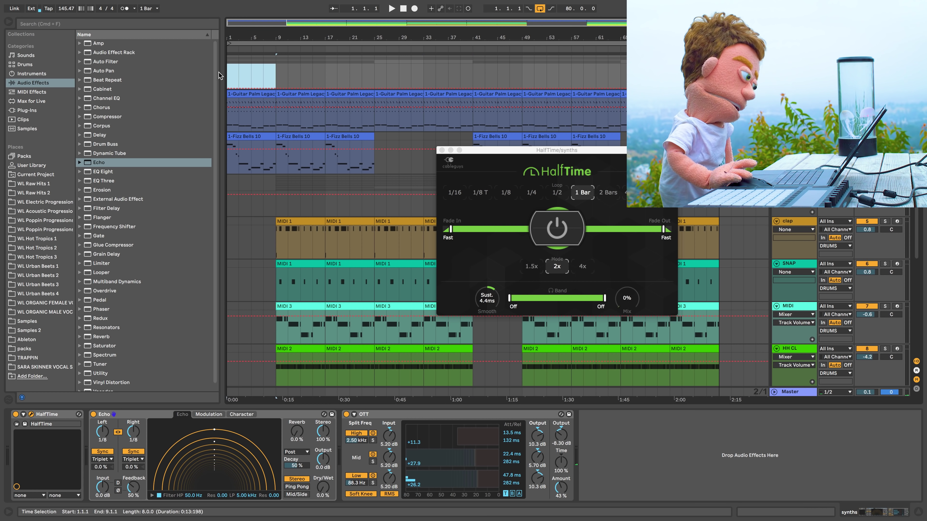
{"action": "right_click", "coordinate": [257, 82]}
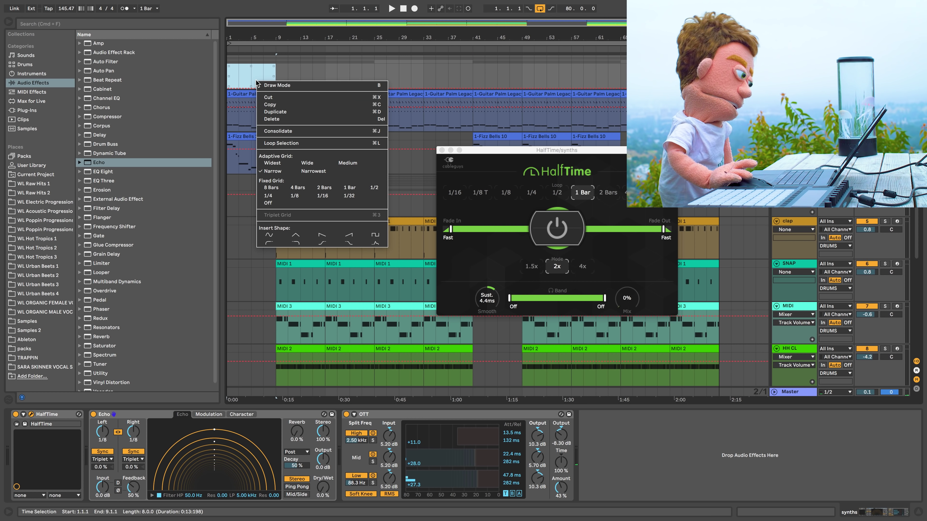
{"action": "left_click", "coordinate": [349, 236]}
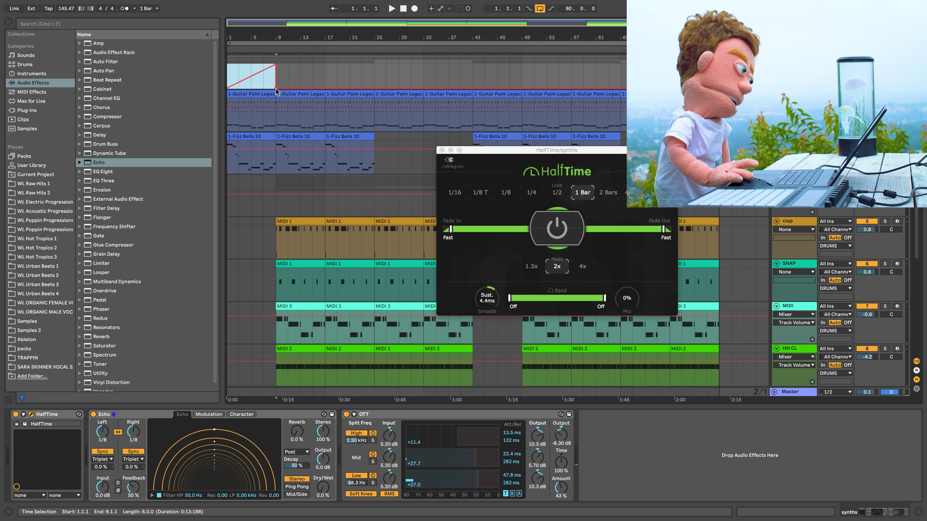
{"action": "left_click", "coordinate": [287, 81]}
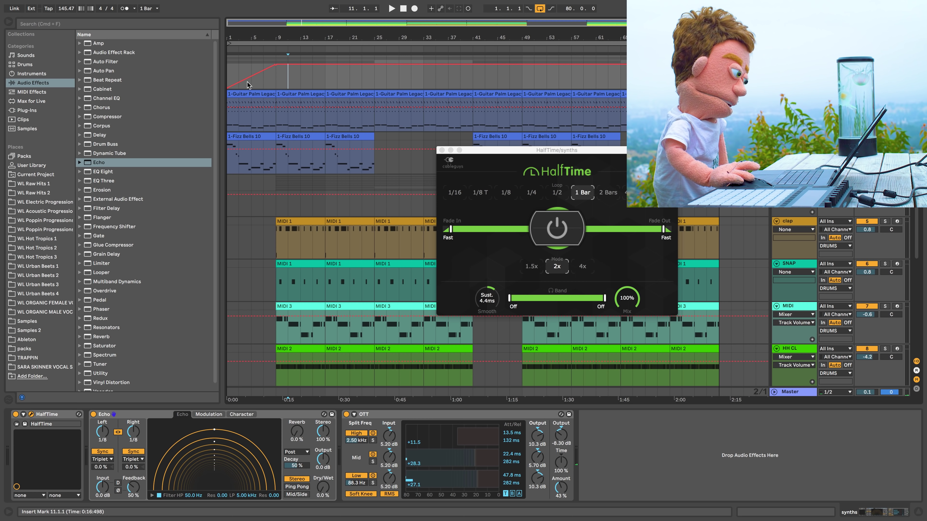
Step: Set the bar 9 breakpoint to 0.84 and slightly lower the level after it
{"action": "key", "text": "space"}
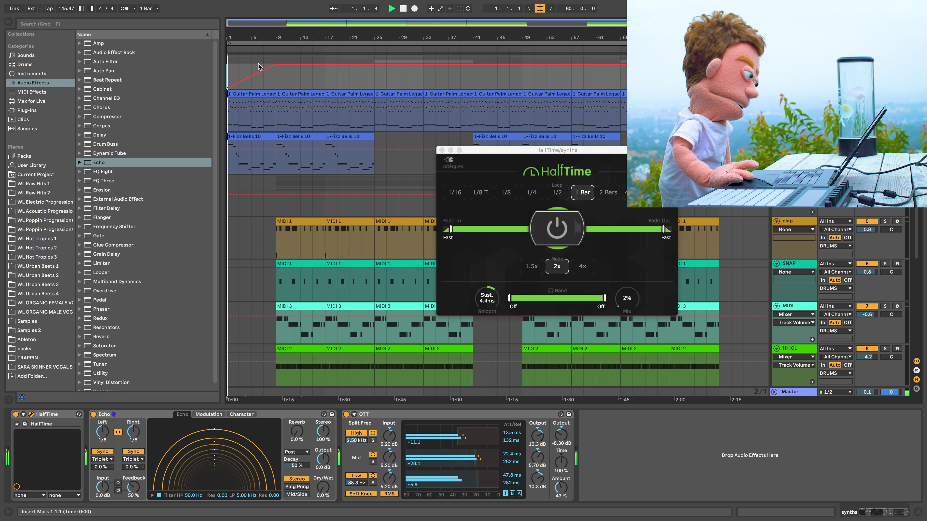
{"action": "mouse_move", "coordinate": [283, 65]}
{"action": "left_mouse_down"}
{"action": "mouse_move", "coordinate": [276, 78]}
{"action": "mouse_move", "coordinate": [275, 70]}
{"action": "left_mouse_up"}
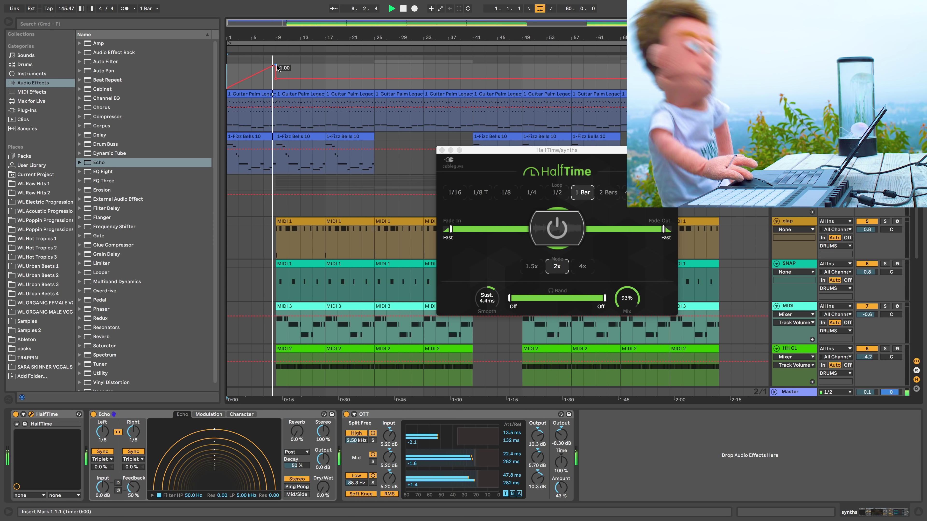
{"action": "left_click_drag", "start_coordinate": [277, 79], "coordinate": [276, 68]}
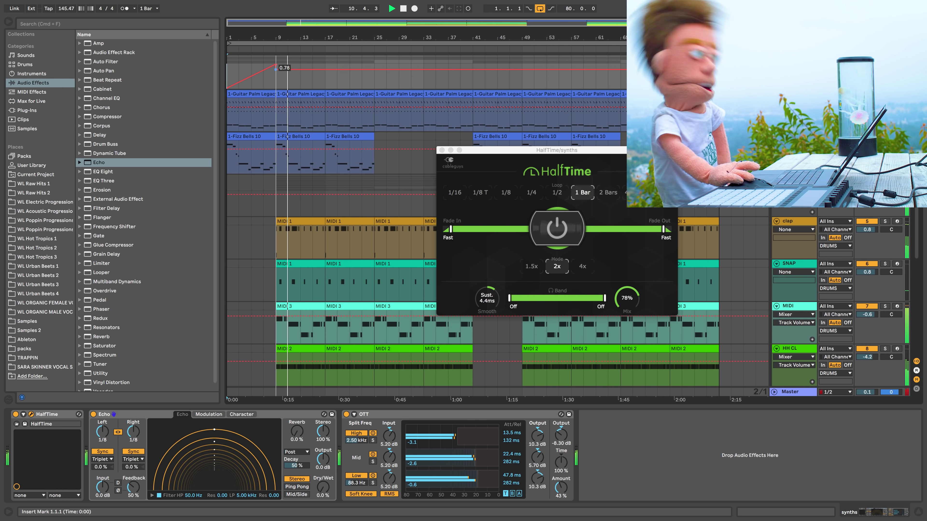
Step: Lower the automation level after bar 9, then replay the arrangement from bar 1
{"action": "left_click_drag", "start_coordinate": [236, 79], "coordinate": [247, 81]}
{"action": "key", "text": "space"}
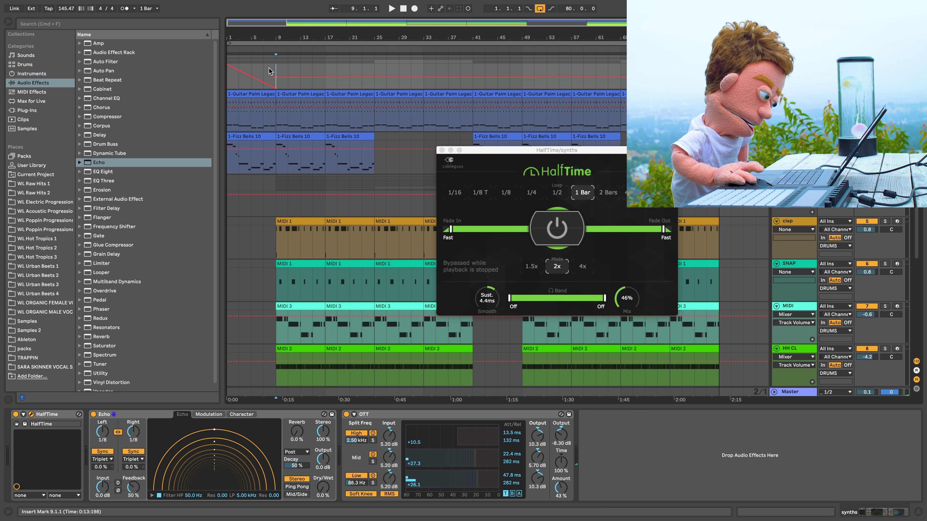
{"action": "left_click", "coordinate": [229, 78]}
{"action": "key", "text": "space"}
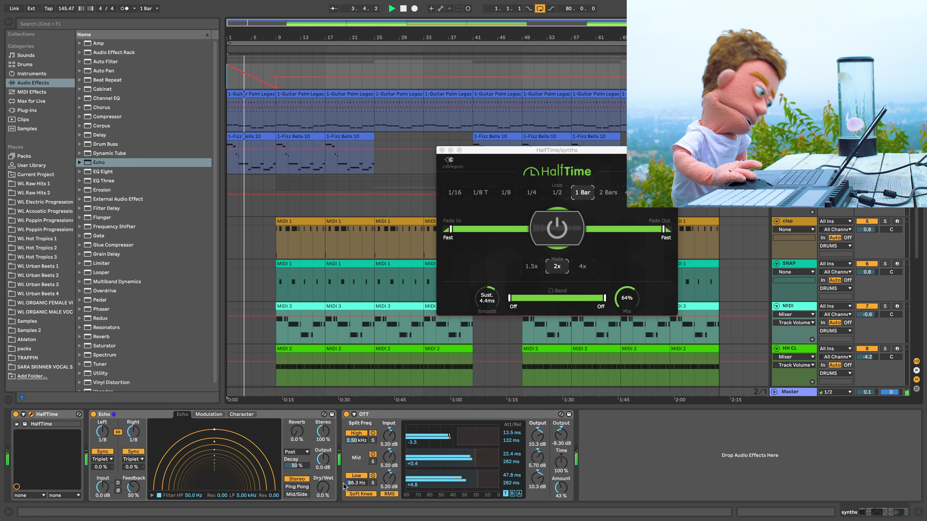
Step: Insert a rising Echo Dry/Wet ramp over bars 5–9
{"action": "left_click", "coordinate": [322, 486]}
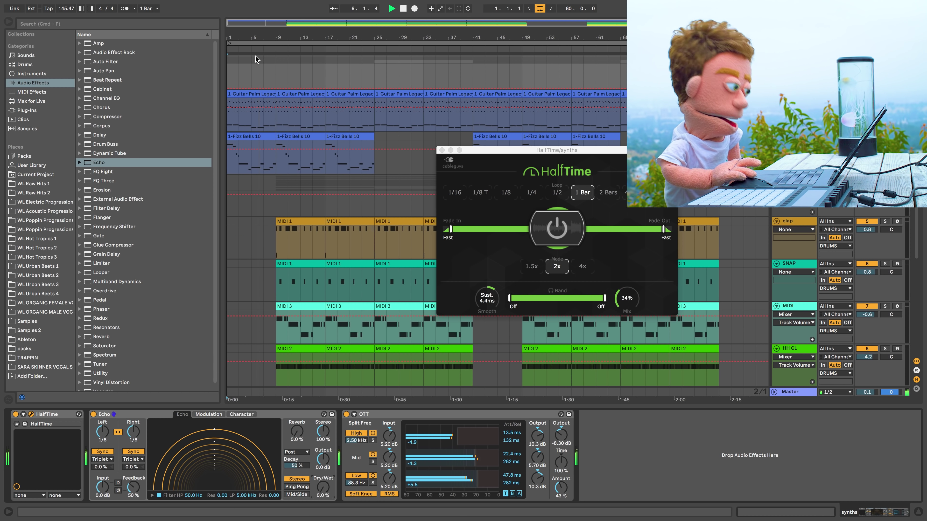
{"action": "left_click_drag", "start_coordinate": [255, 75], "coordinate": [275, 75]}
{"action": "right_click", "coordinate": [275, 75]}
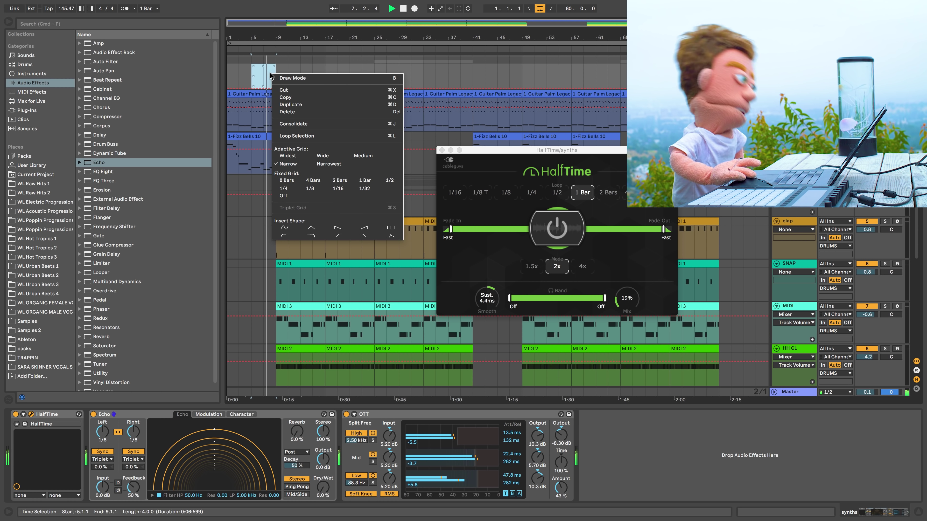
{"action": "left_click", "coordinate": [361, 227]}
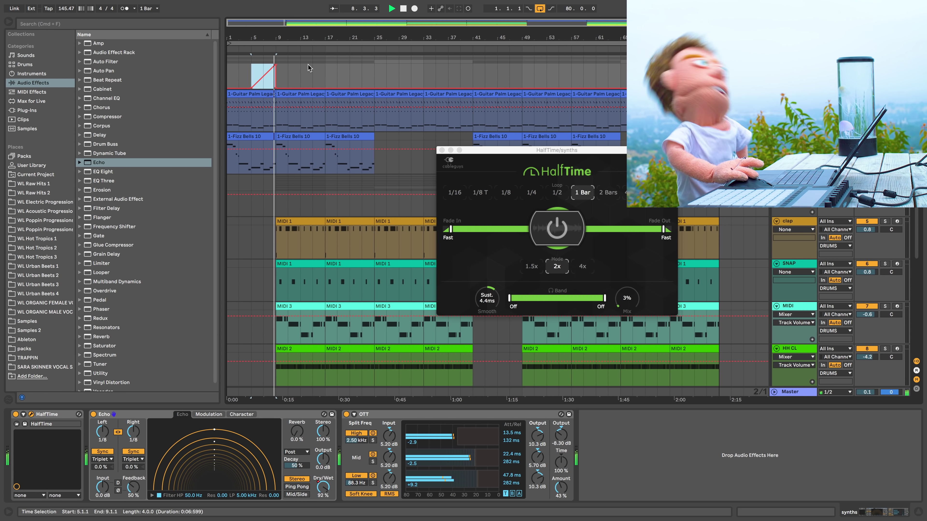
{"action": "left_click", "coordinate": [287, 85]}
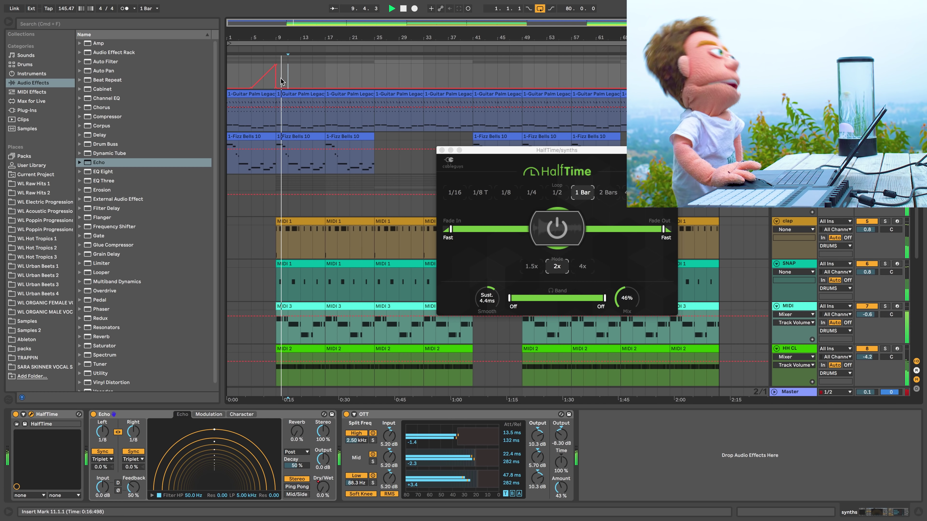
Step: Set Echo levels to 24% after bar 9 and 22% after bar 17, rising from bar 25; close HalfTime
{"action": "left_click_drag", "start_coordinate": [287, 87], "coordinate": [287, 81]}
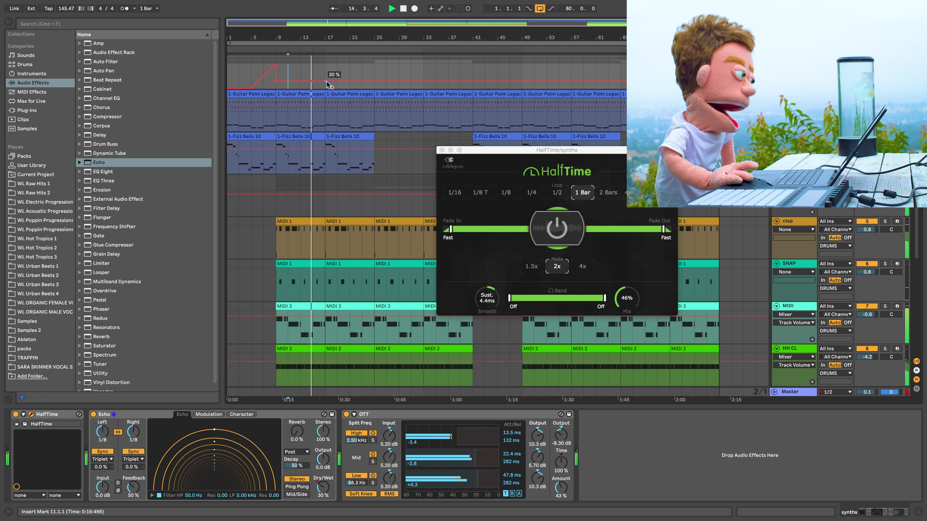
{"action": "left_click_drag", "start_coordinate": [288, 80], "coordinate": [288, 82]}
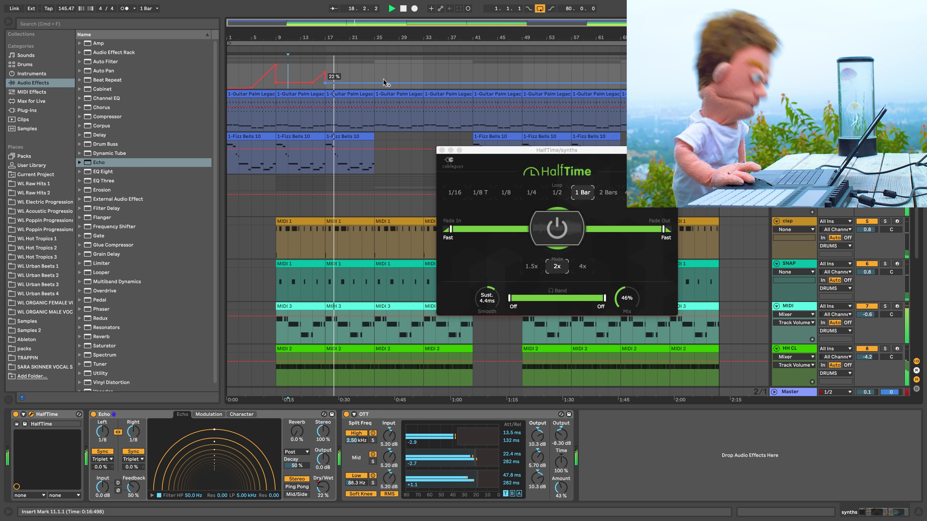
{"action": "left_click_drag", "start_coordinate": [352, 81], "coordinate": [374, 72]}
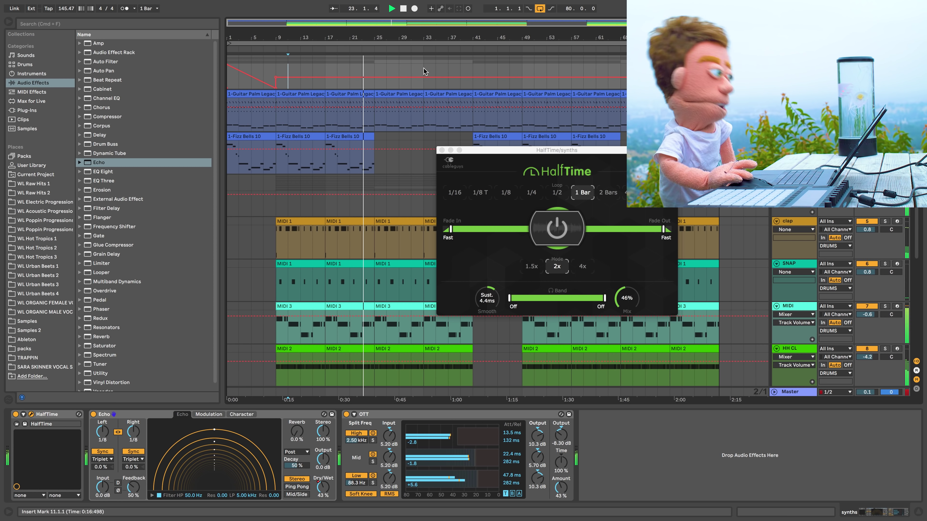
{"action": "left_click_drag", "start_coordinate": [374, 77], "coordinate": [374, 65]}
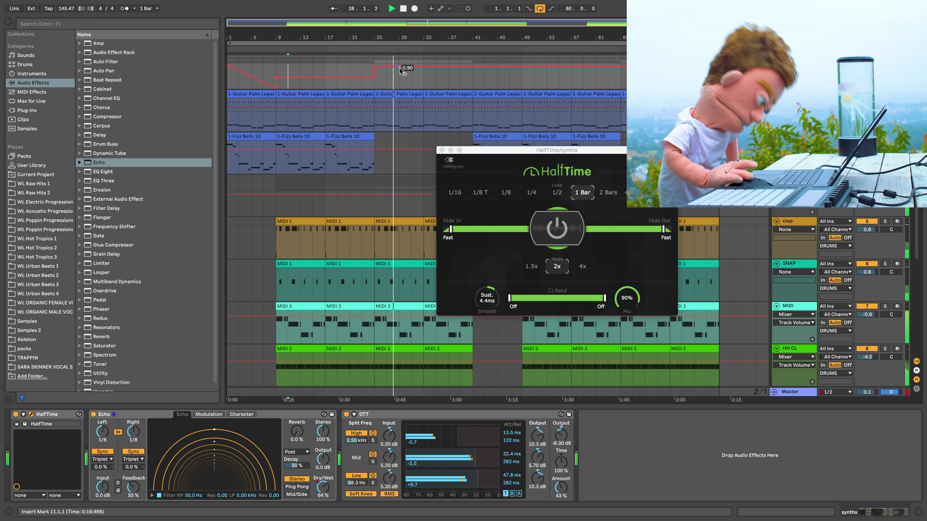
{"action": "left_click", "coordinate": [441, 150]}
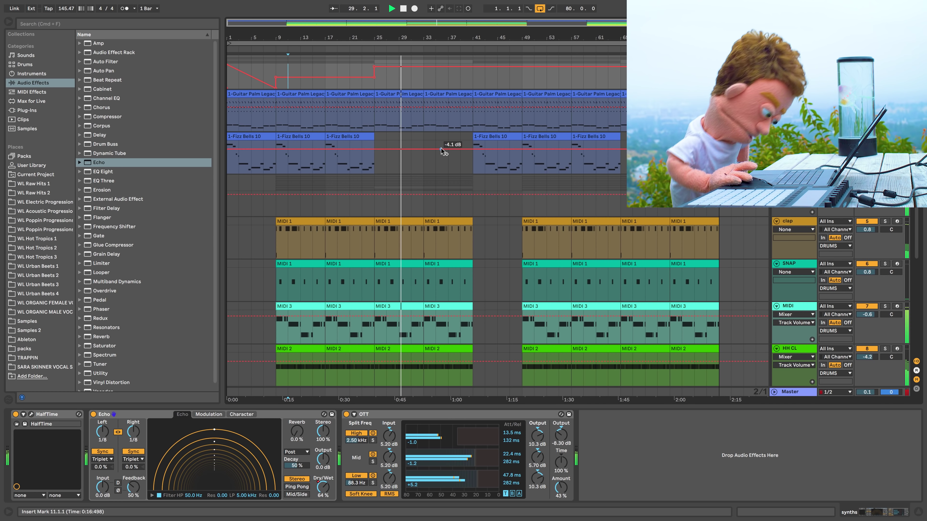
Step: Add breakpoints at bar 41 so the synths automation slopes into bar 41 at 0.78
{"action": "left_click", "coordinate": [472, 72]}
{"action": "left_click_drag", "start_coordinate": [472, 71], "coordinate": [473, 87]}
{"action": "left_click", "coordinate": [472, 69]}
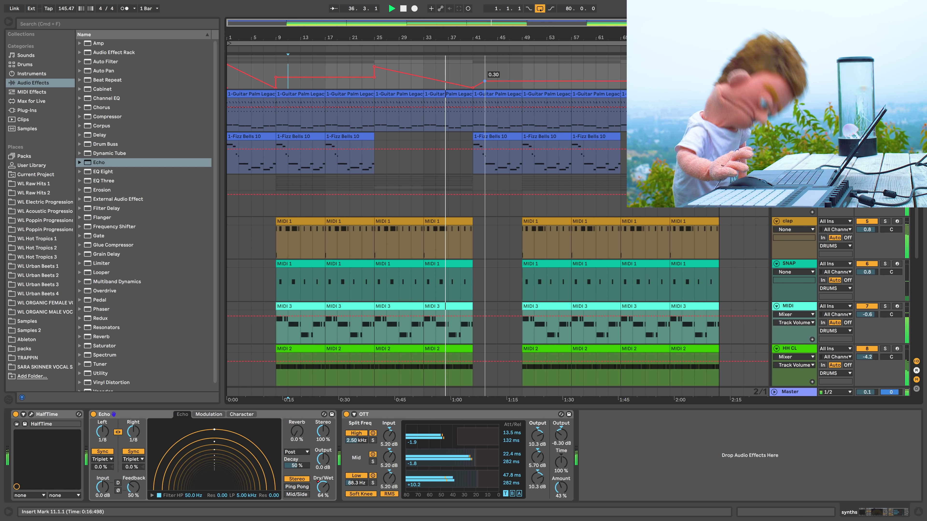
{"action": "left_click", "coordinate": [472, 87]}
{"action": "left_click_drag", "start_coordinate": [472, 87], "coordinate": [132, 94]}
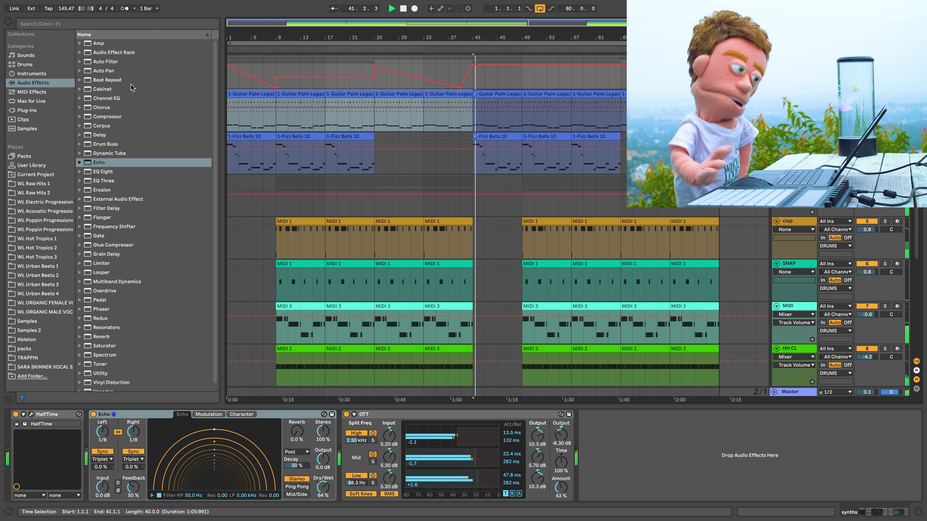
Step: Duplicate the bars 1–41 automation envelope over bars 41–81
{"action": "key", "text": "super+d"}
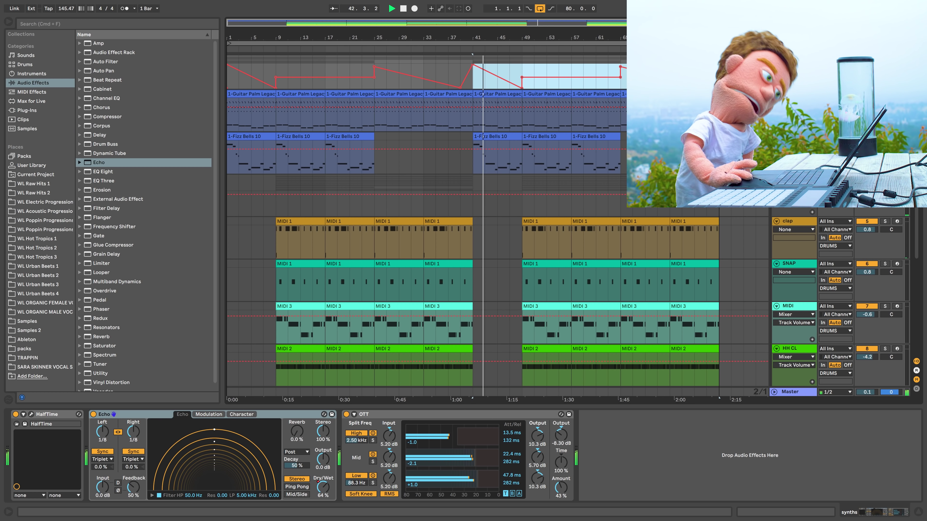
{"action": "key", "text": "Escape"}
{"action": "key", "text": "super+z"}
{"action": "key", "text": "super+z"}
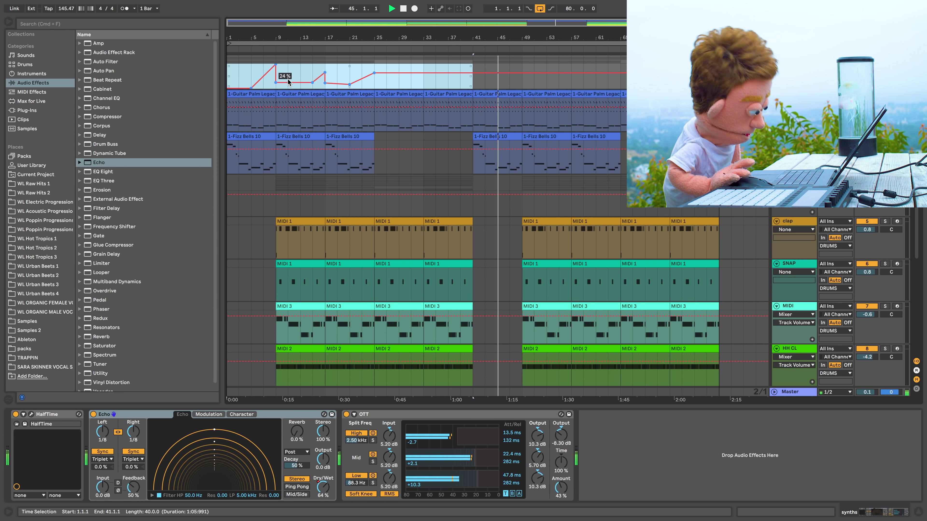
{"action": "key", "text": "super+d"}
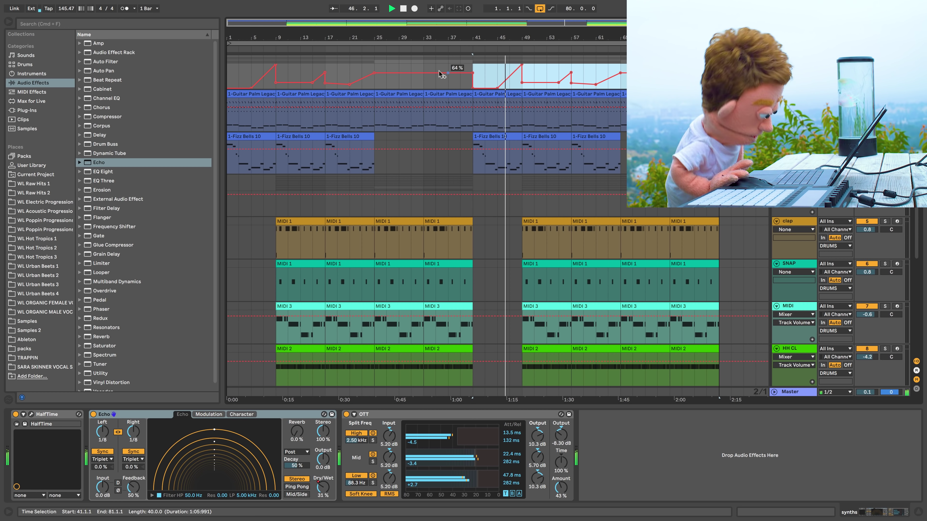
Step: Pull a dip into the automation near bar 33 and hide the Device View
{"action": "left_click", "coordinate": [424, 73]}
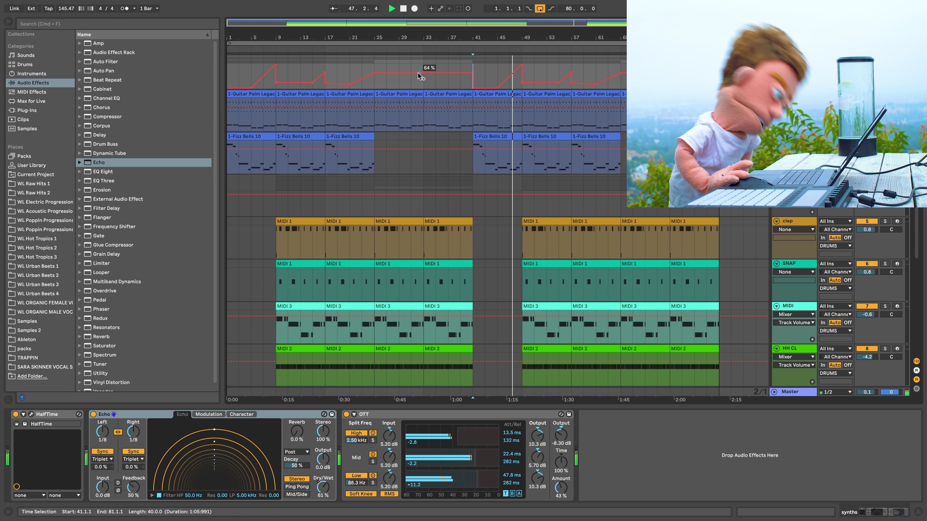
{"action": "left_click_drag", "start_coordinate": [423, 73], "coordinate": [424, 88]}
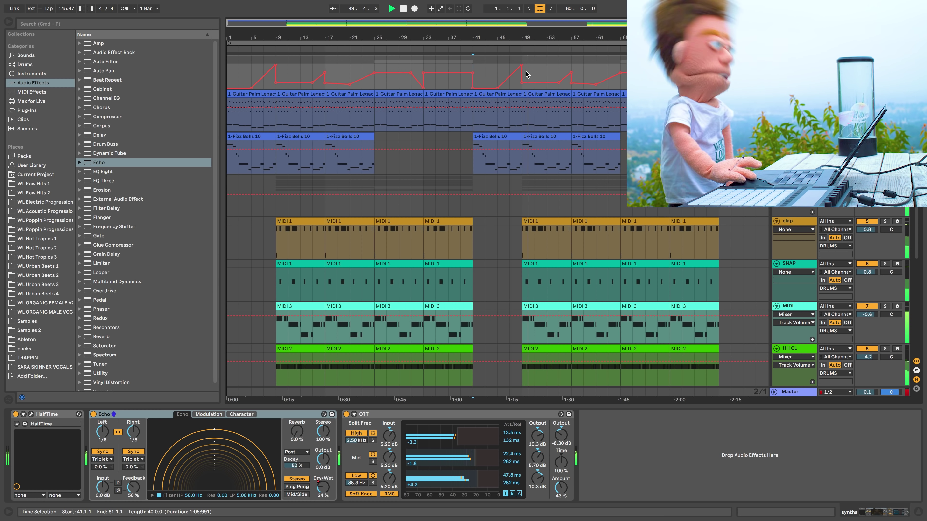
{"action": "mouse_move", "coordinate": [463, 72]}
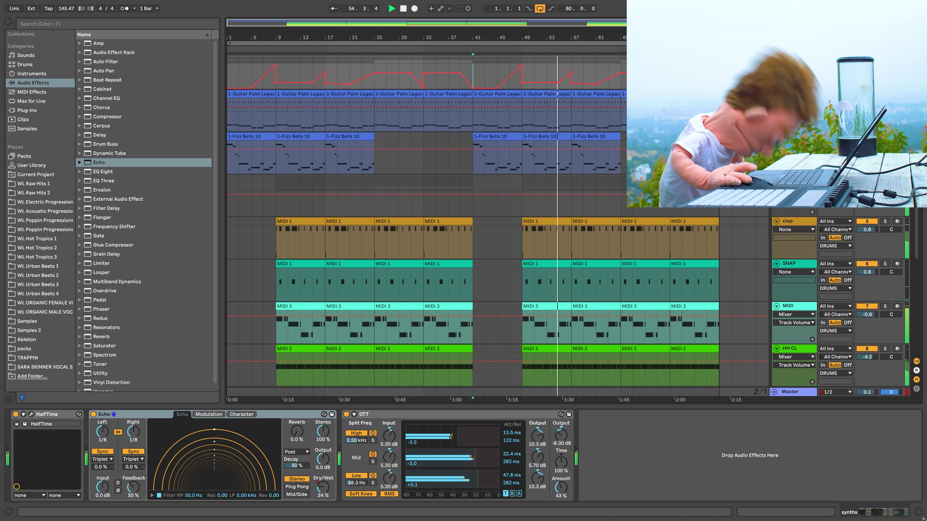
{"action": "key", "text": "super+alt+l"}
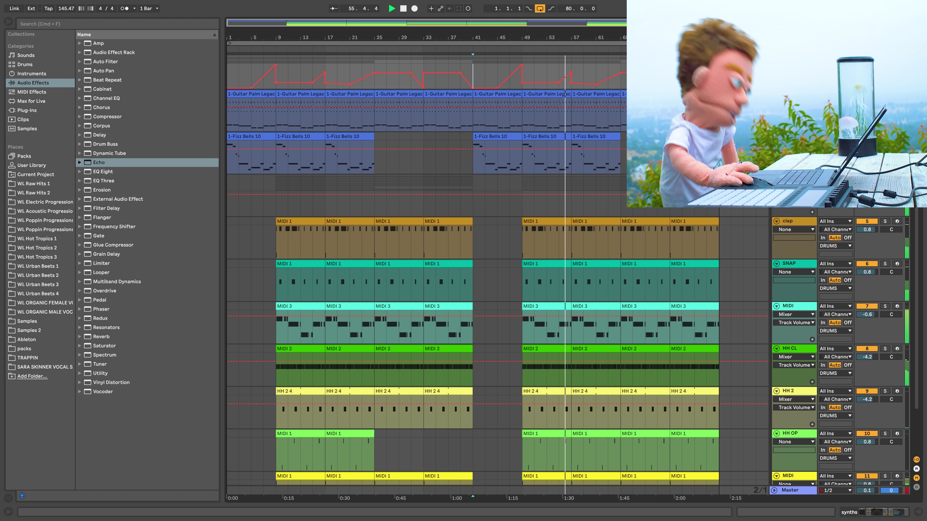
Step: Transpose the later MIDI 3 clip notes up an octave, from E3/D#3/C#3 to E4/D#4/C#4
{"action": "key", "text": "a"}
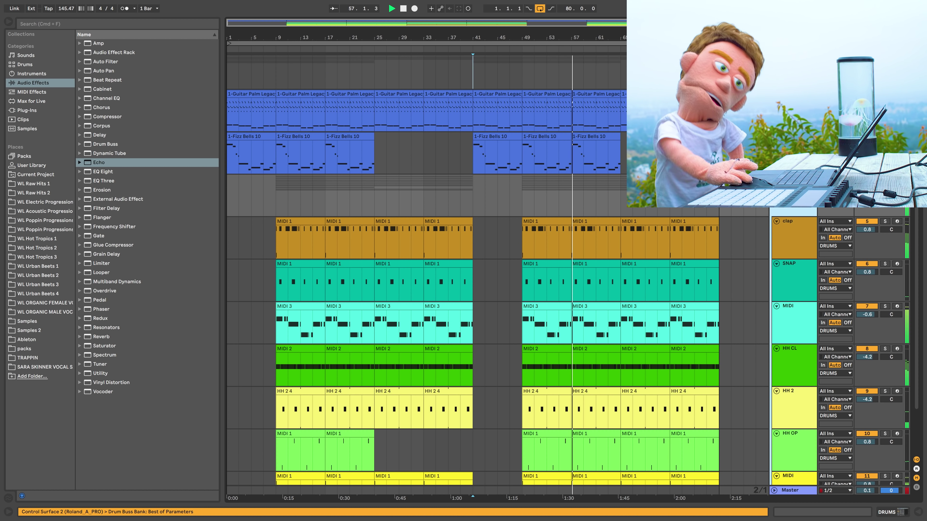
{"action": "scroll", "coordinate": [496, 292], "scroll_direction": "down", "scroll_amount": 2}
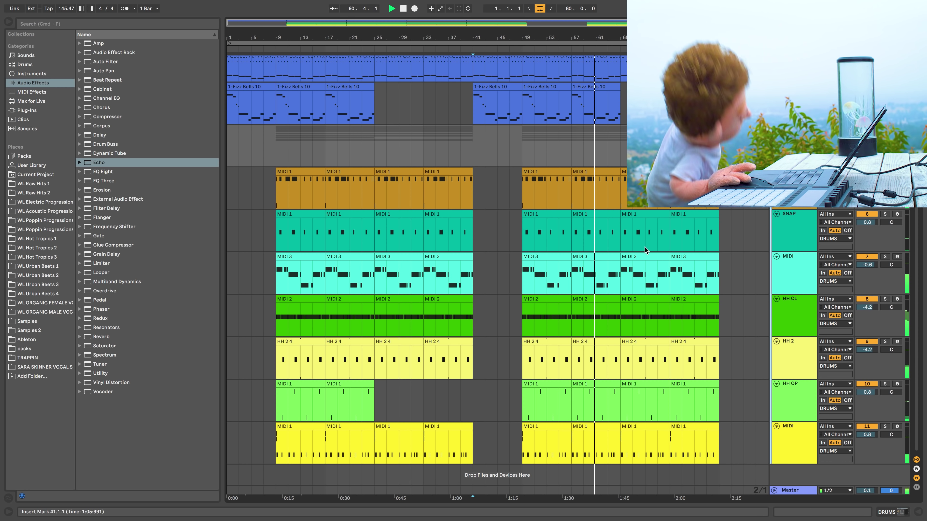
{"action": "double_click", "coordinate": [644, 272]}
{"action": "left_click_drag", "start_coordinate": [561, 394], "coordinate": [910, 345]}
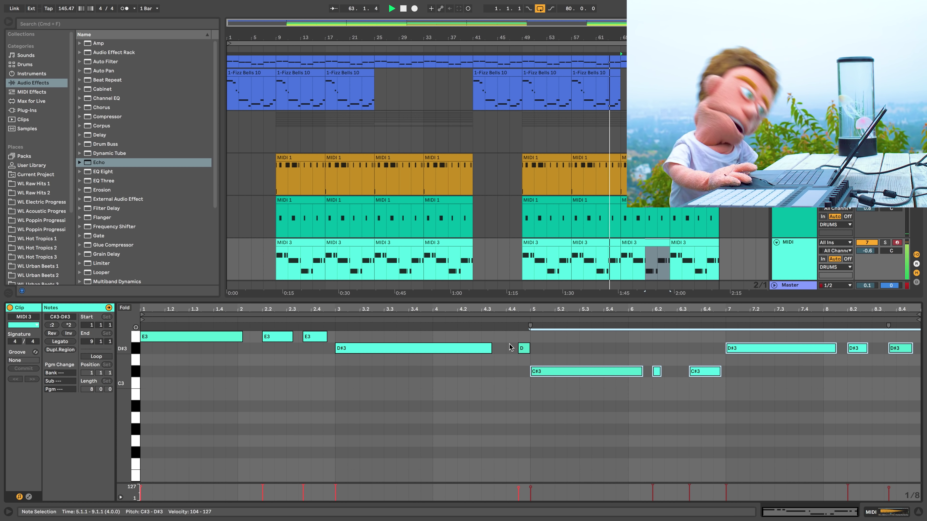
{"action": "key", "text": "super+a"}
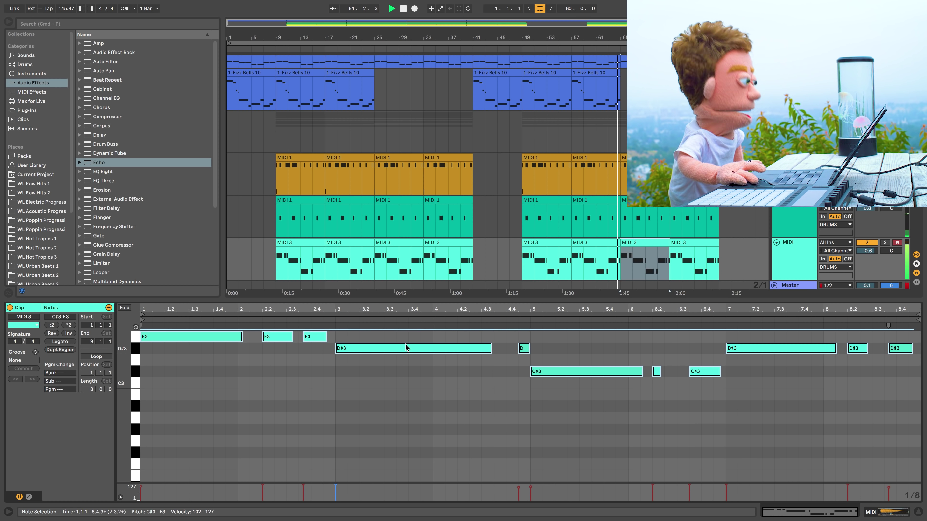
{"action": "key", "text": "shift+Up"}
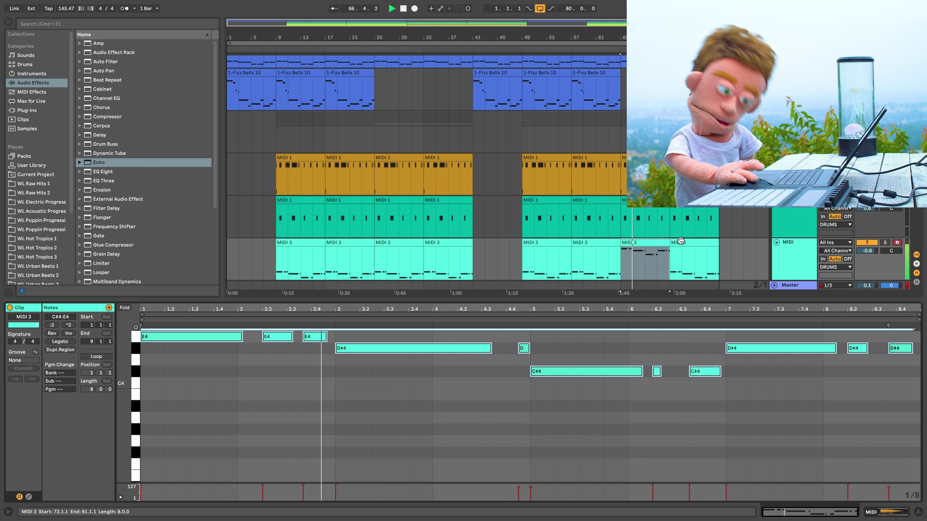
{"action": "key", "text": "super+z"}
{"action": "key", "text": "super+a"}
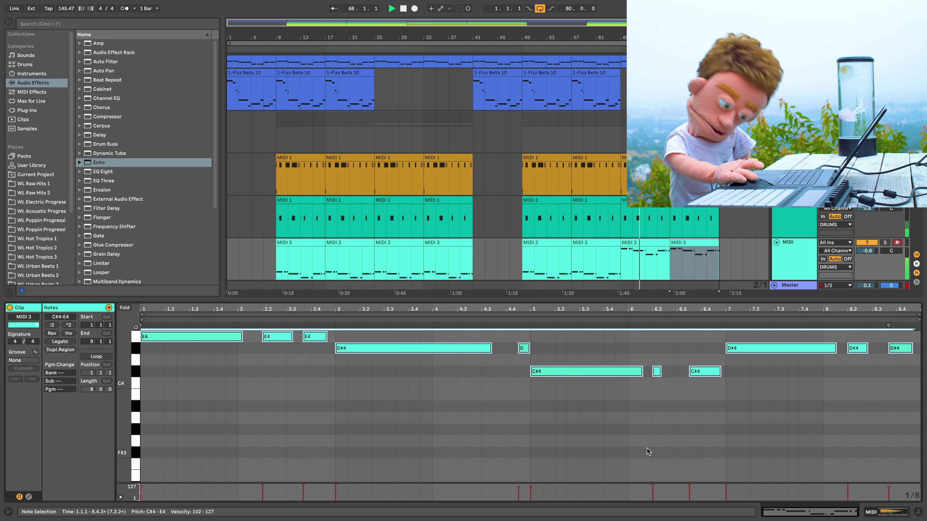
{"action": "left_click", "coordinate": [647, 239], "text": "shift"}
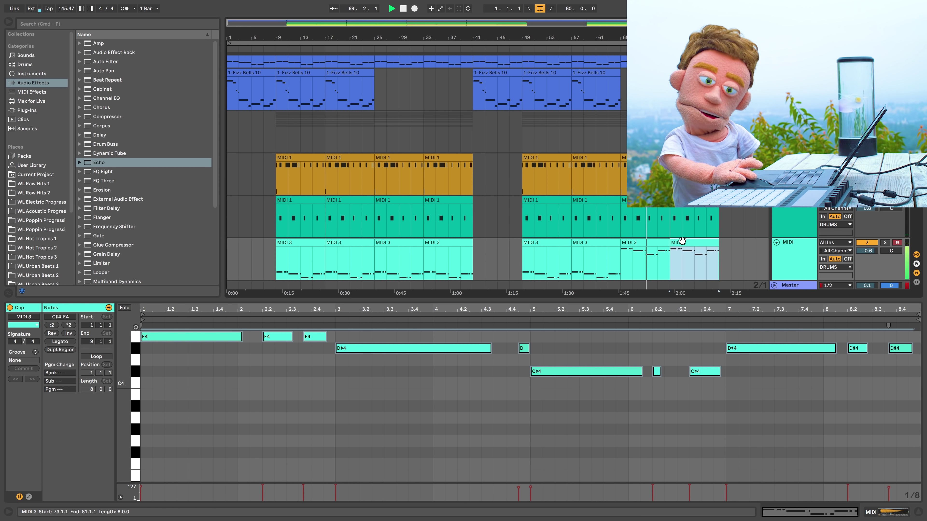